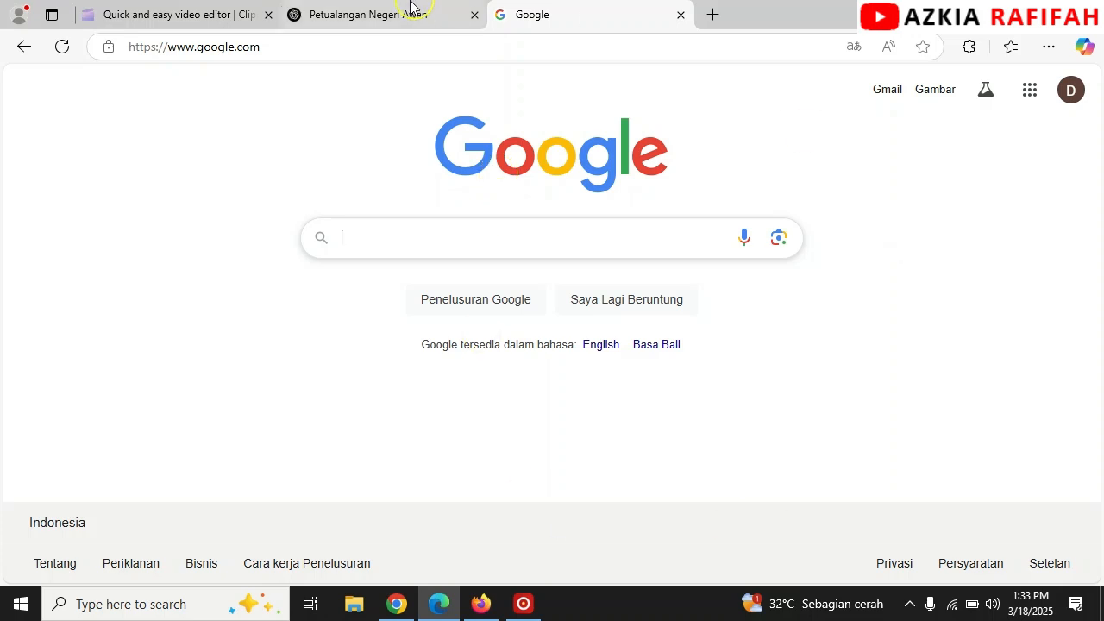
# - Search Google for clipchamp and open the official Clipchamp website, clearing the video download overlay
pyautogui.click(167, 11)
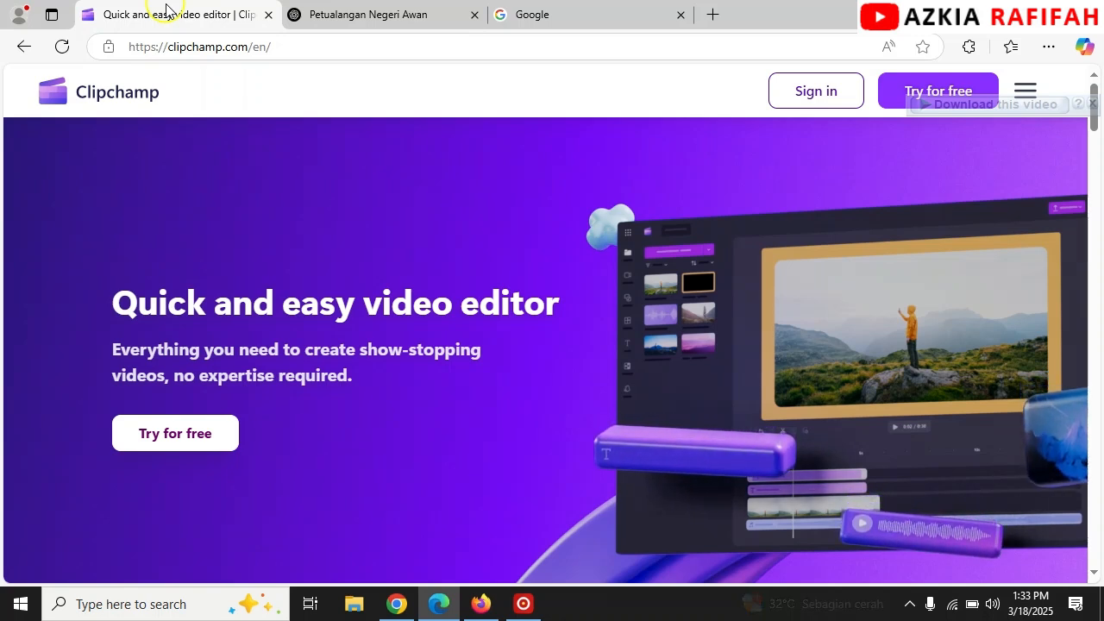
pyautogui.click(574, 7)
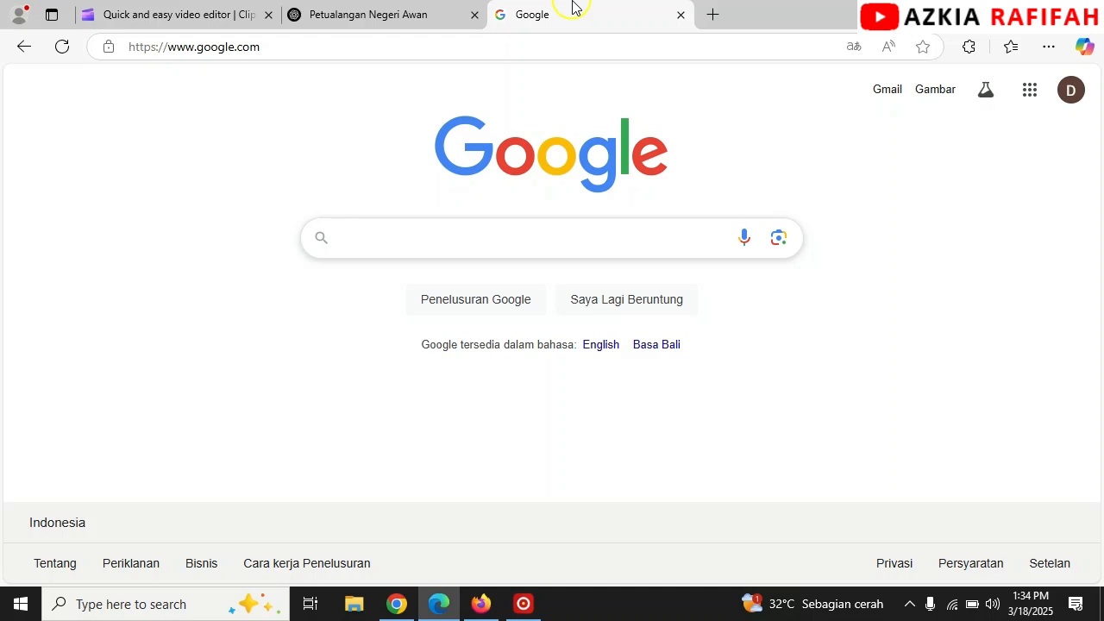
pyautogui.write('clipc')
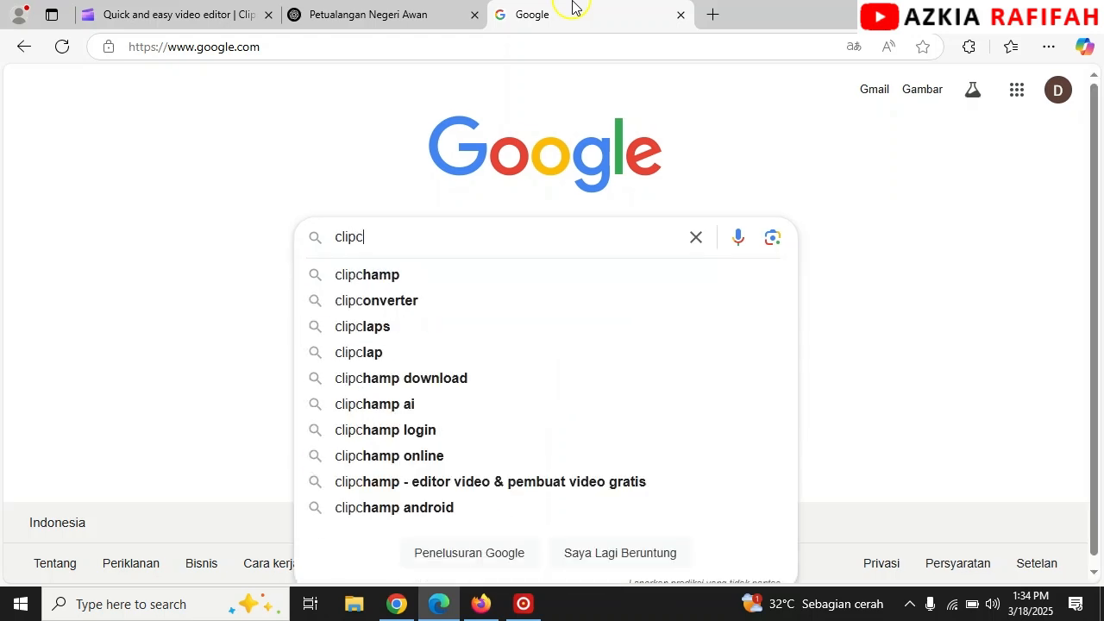
pyautogui.write('hamp')
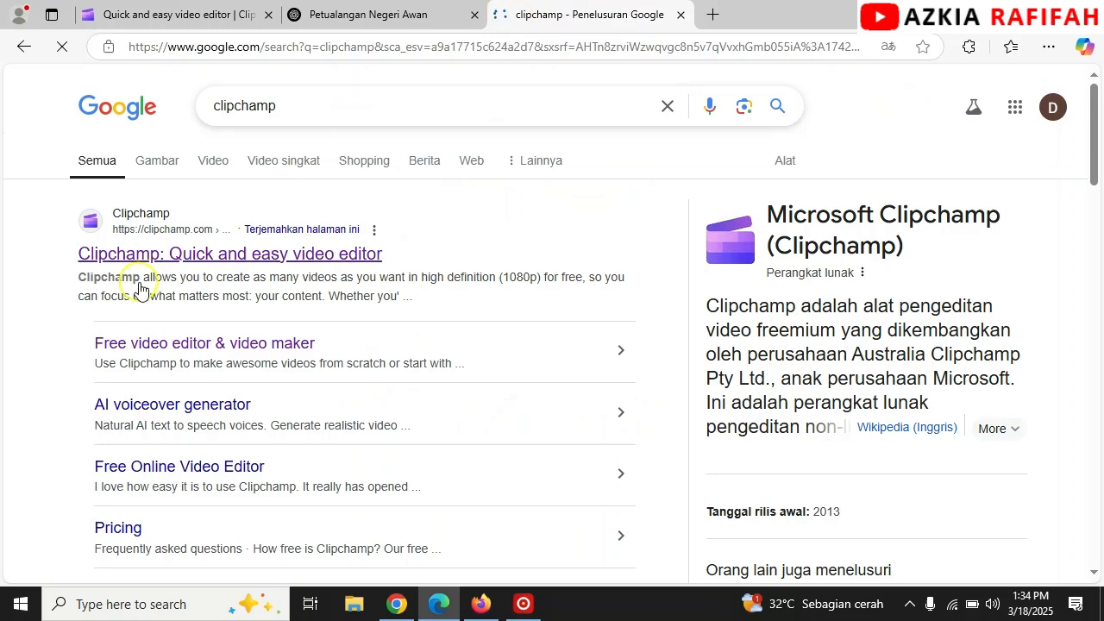
pyautogui.click(221, 262)
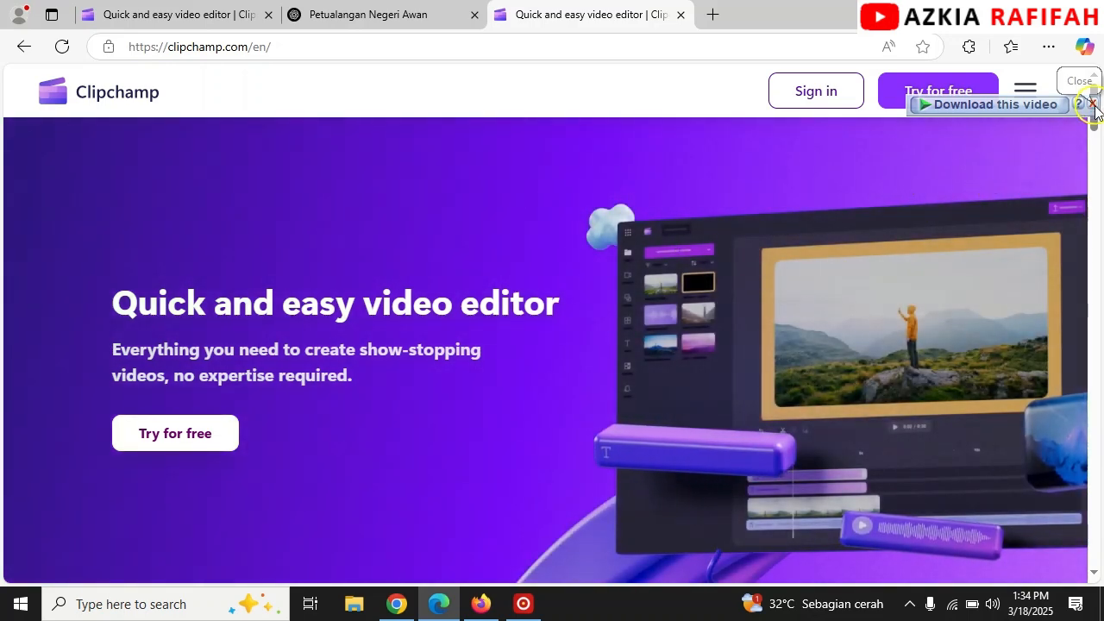
pyautogui.click(1093, 104)
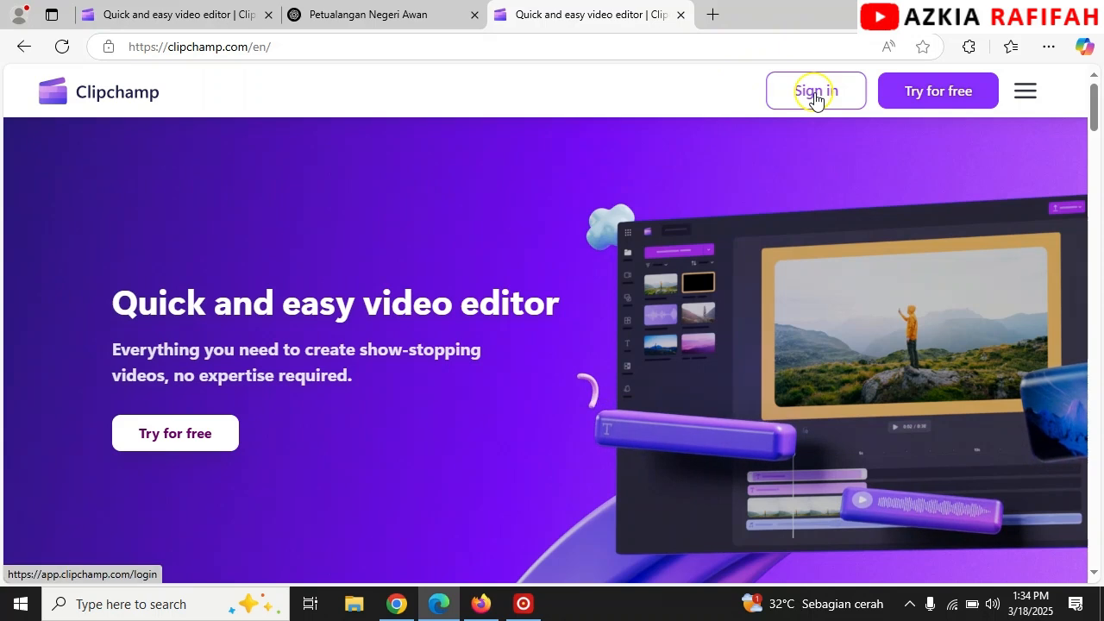
# - Sign in to Clipchamp by continuing with an existing Google account and approving the login
pyautogui.click(930, 93)
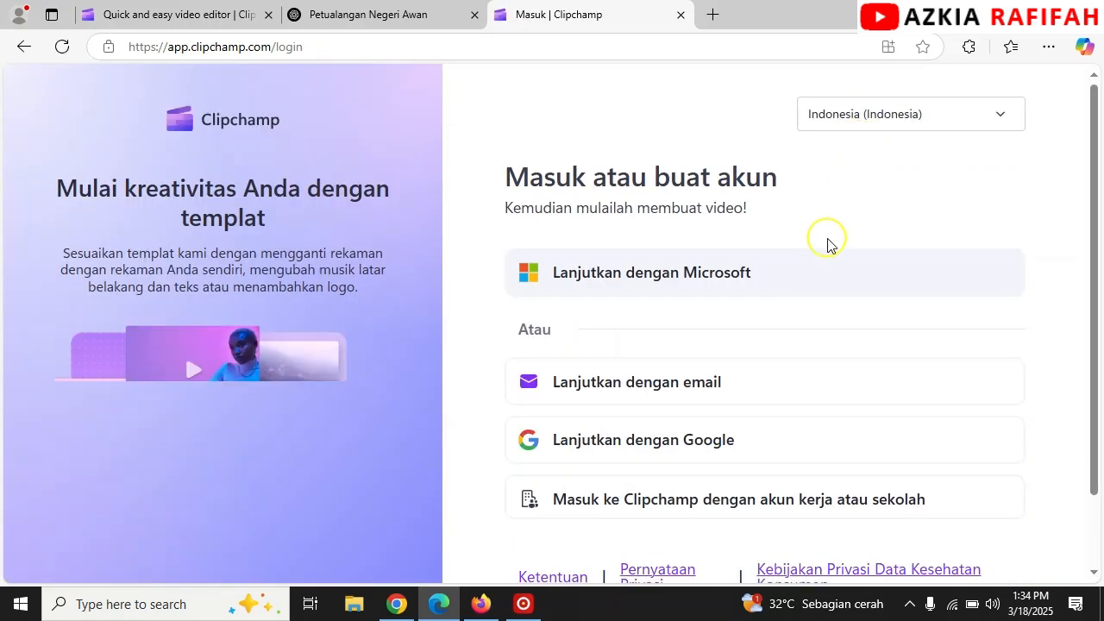
pyautogui.scroll(-2, 828, 258)
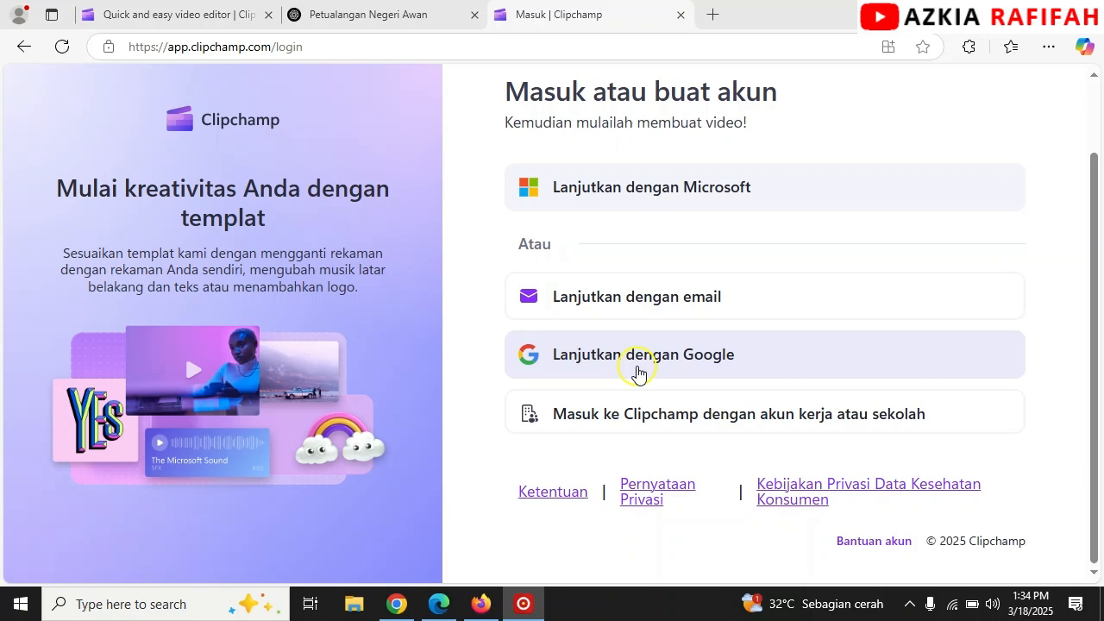
pyautogui.click(638, 373)
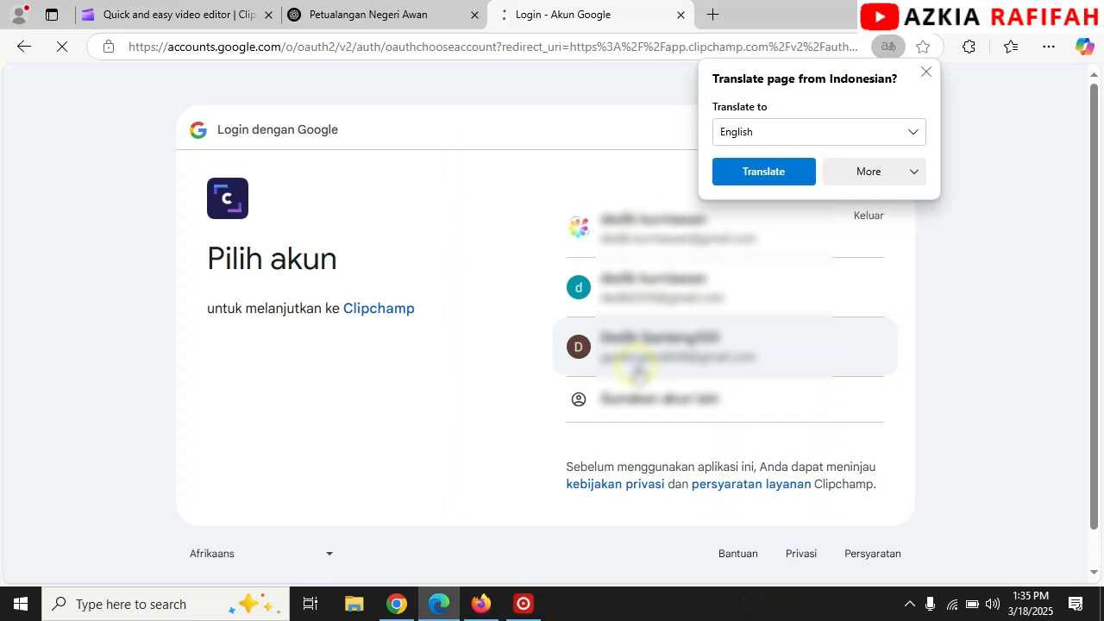
pyautogui.click(634, 293)
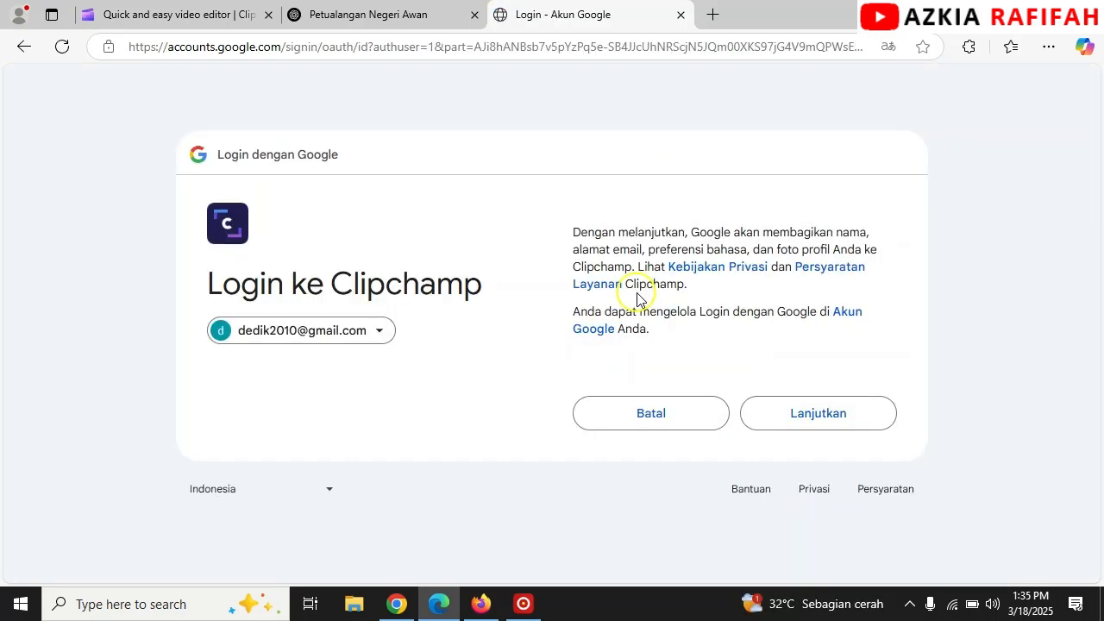
pyautogui.click(816, 413)
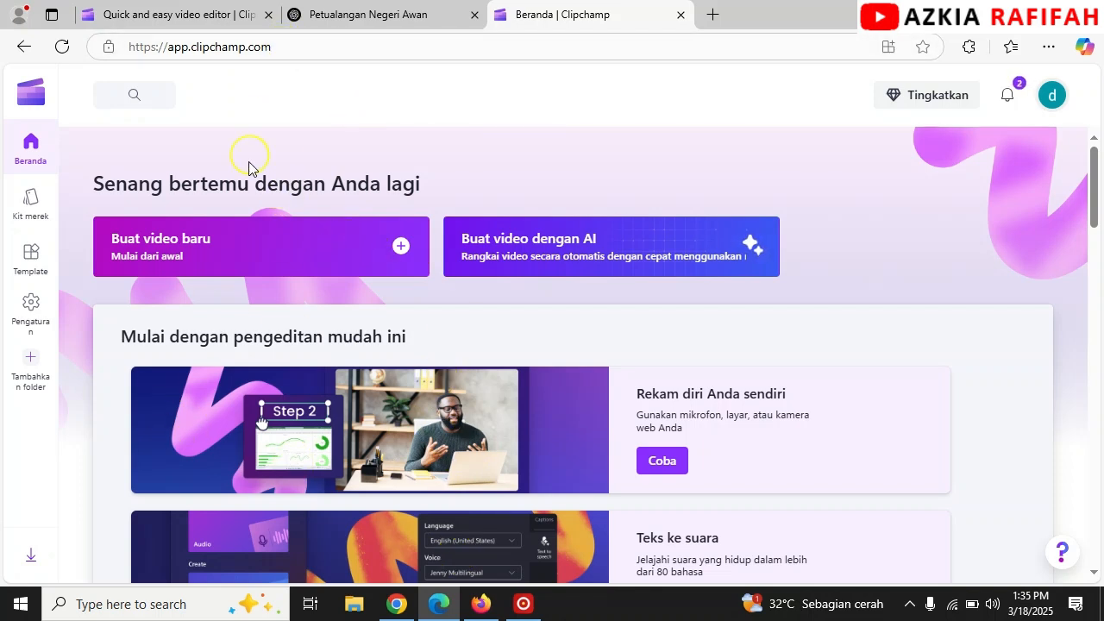
# - Create a new video from scratch and add a text-to-speech (Teks ke suara) clip to it
pyautogui.click(226, 252)
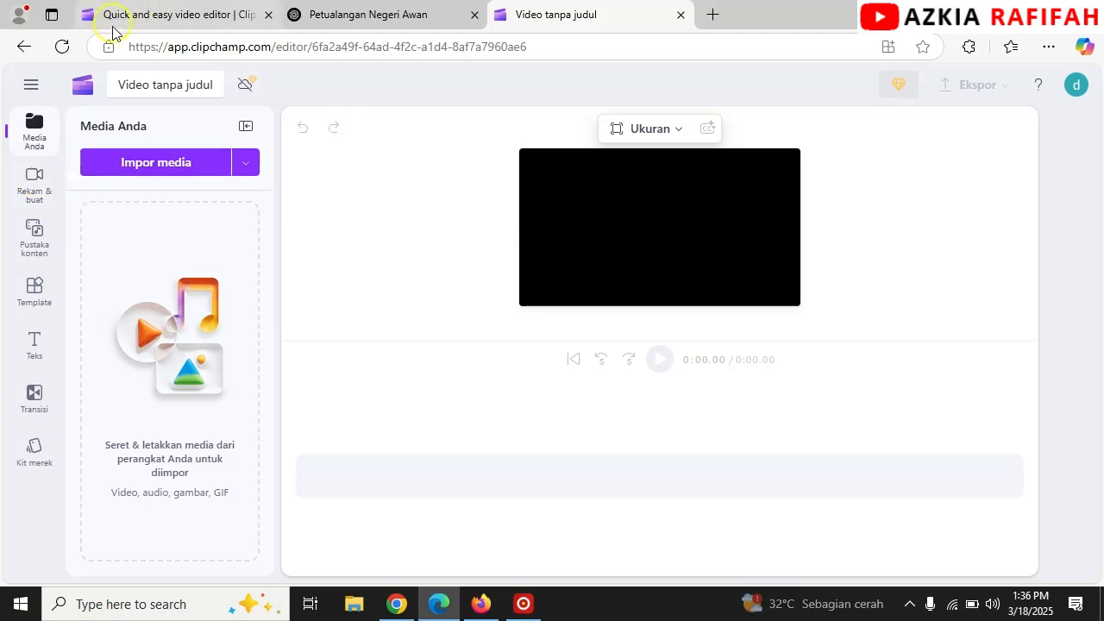
pyautogui.click(32, 184)
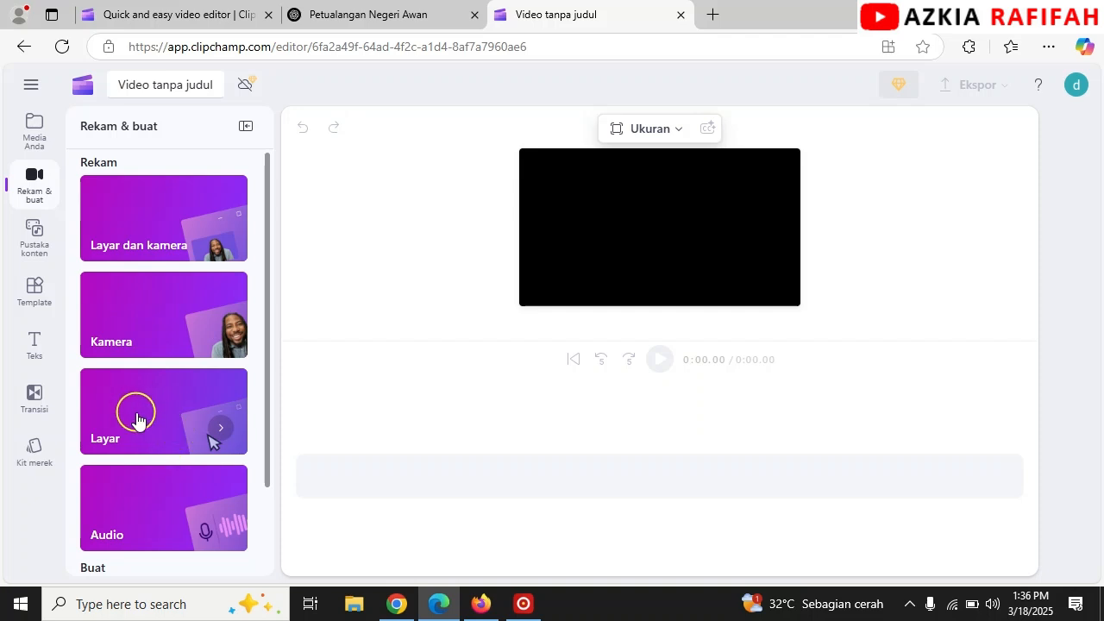
pyautogui.scroll(-2, 138, 414)
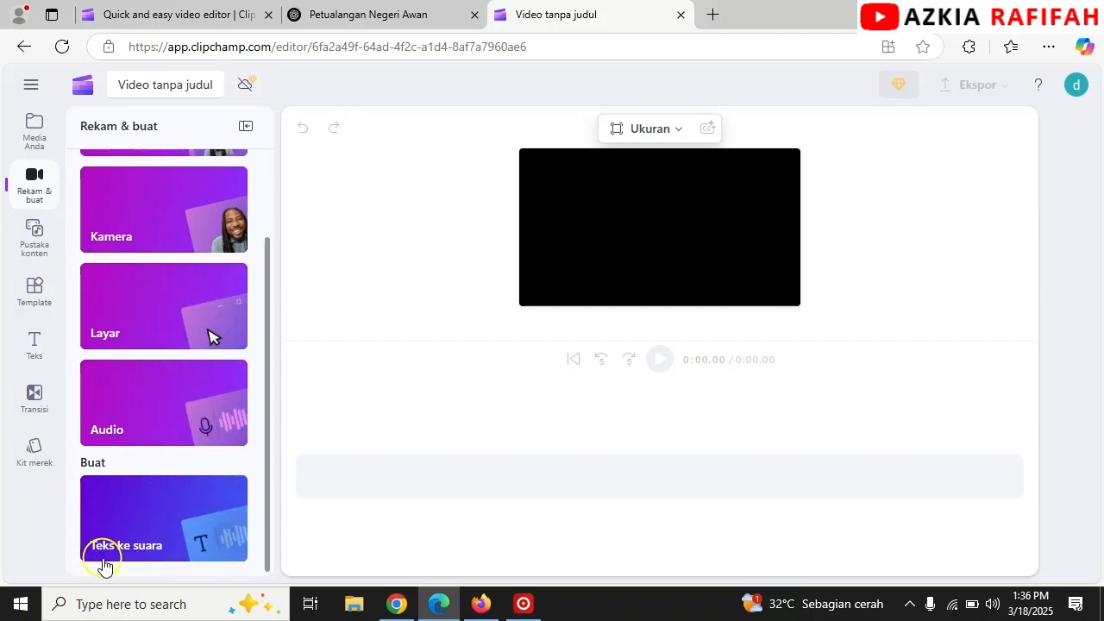
pyautogui.click(152, 525)
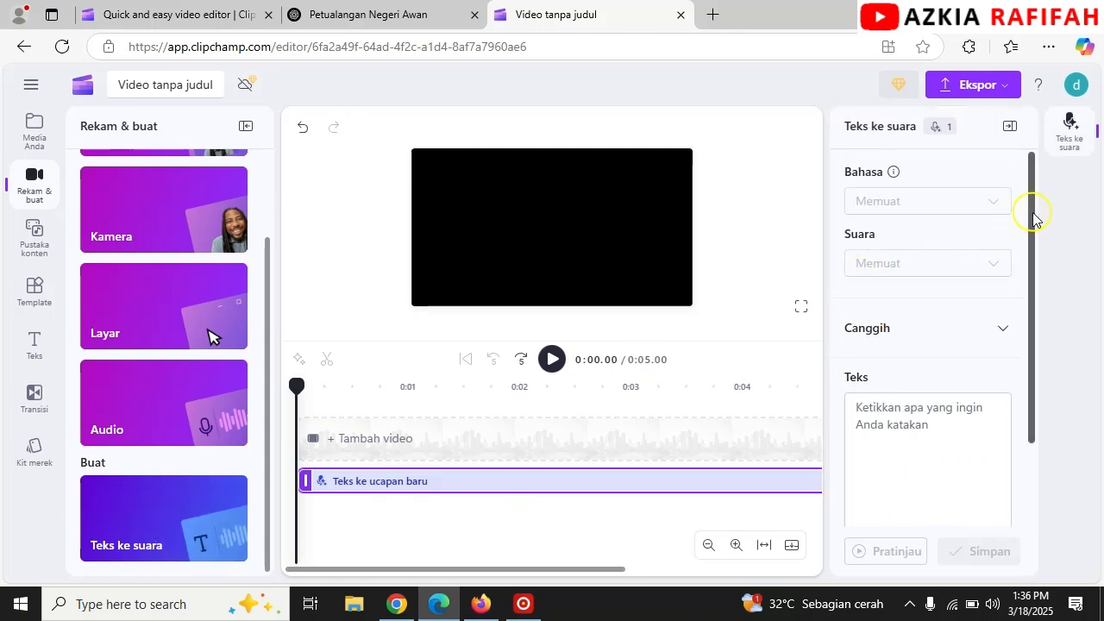
# - Review the language options for the text-to-speech clip, leaving Indonesia (Indonesia) selected
pyautogui.moveTo(1034, 218); pyautogui.dragTo(1035, 168)
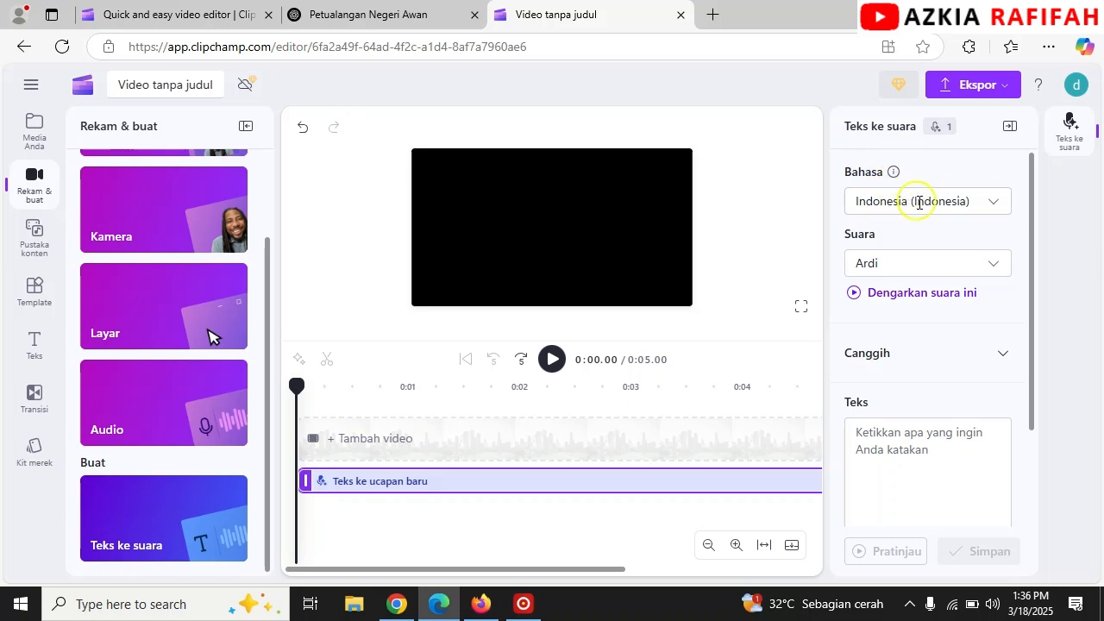
pyautogui.click(999, 202)
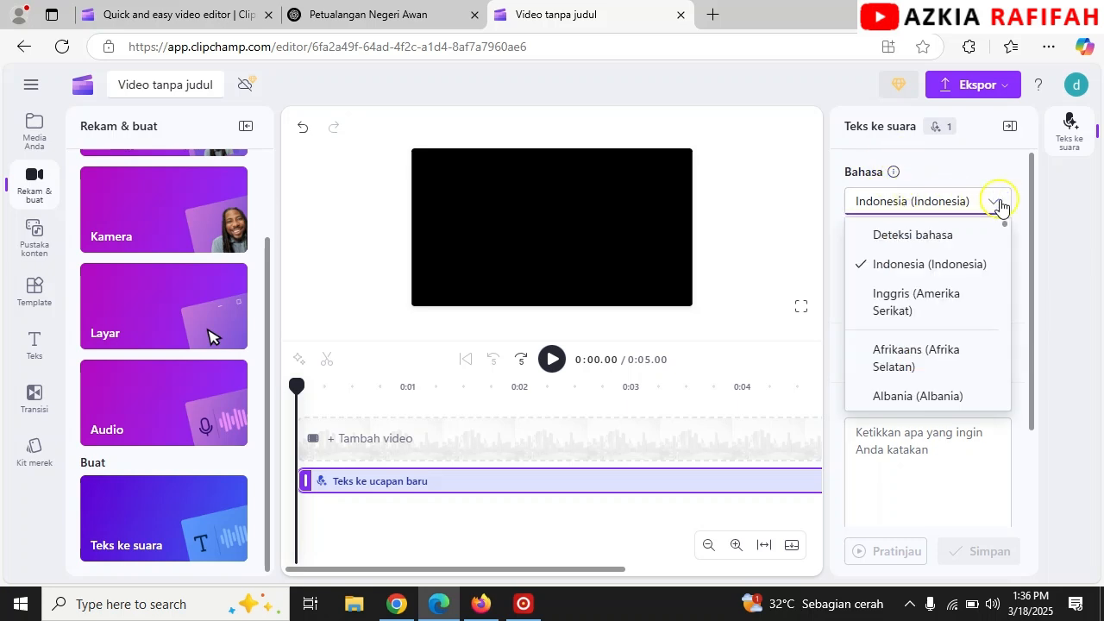
pyautogui.click(999, 202)
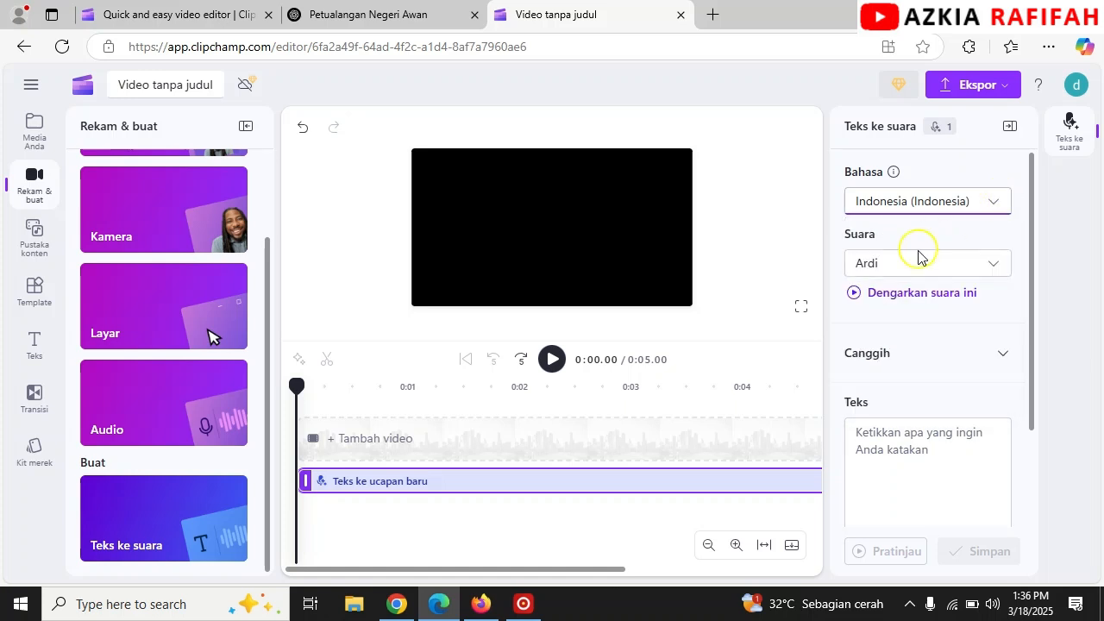
# - Browse the available voices, choose Ardi under Indonesia (Indonesia) and listen to its sample
pyautogui.click(998, 266)
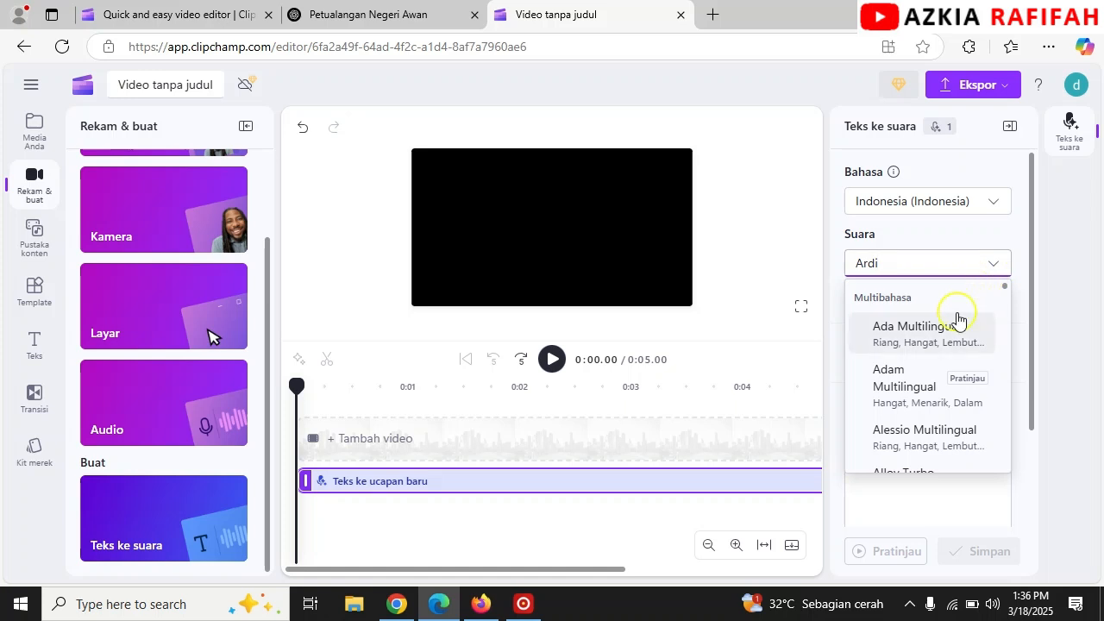
pyautogui.scroll(-8, 956, 318)
pyautogui.scroll(-15, 956, 321)
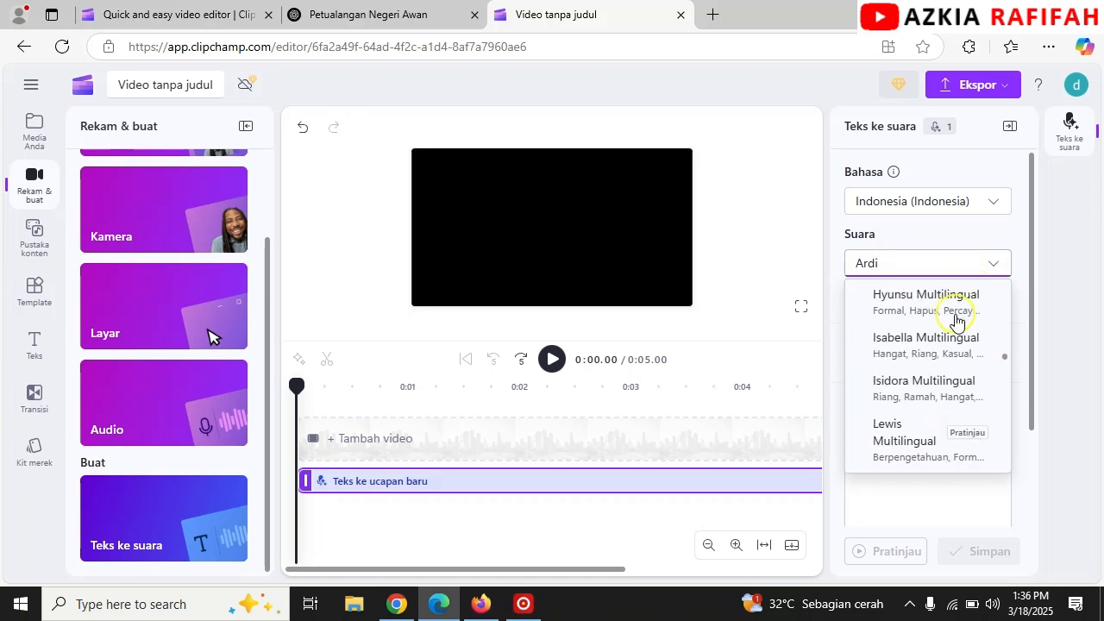
pyautogui.scroll(-5, 956, 321)
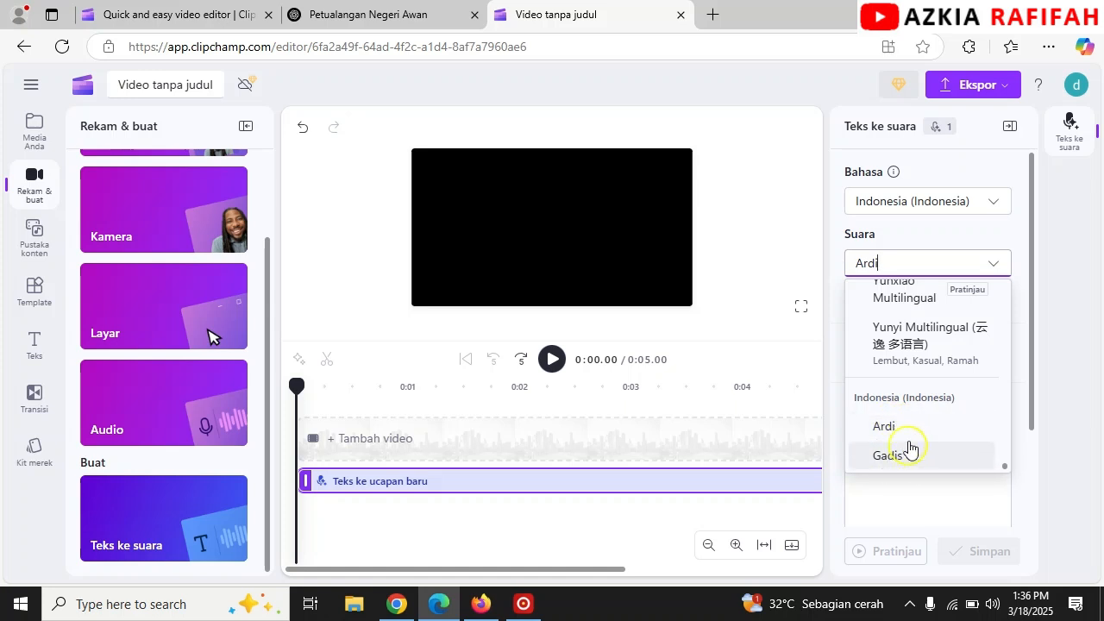
pyautogui.scroll(5, 914, 448)
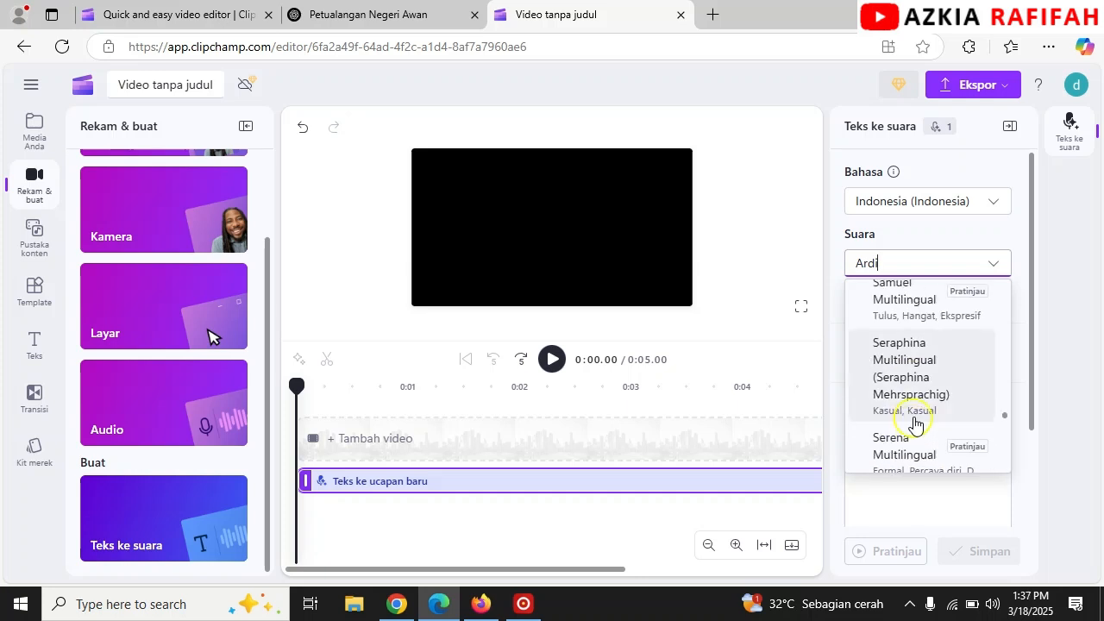
pyautogui.scroll(10, 914, 406)
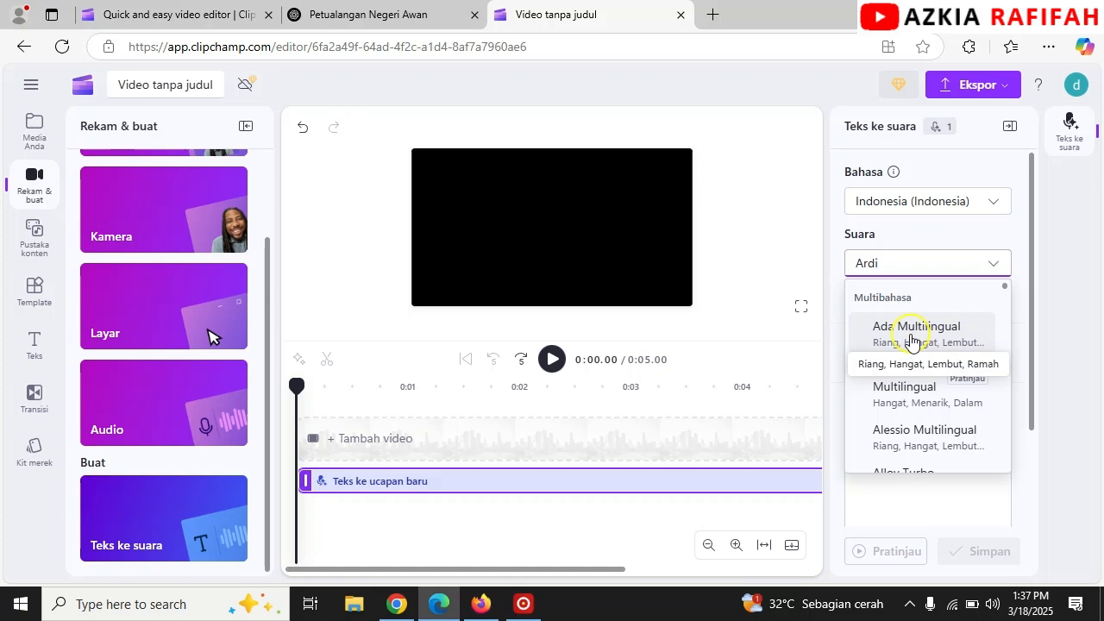
pyautogui.scroll(-5, 912, 345)
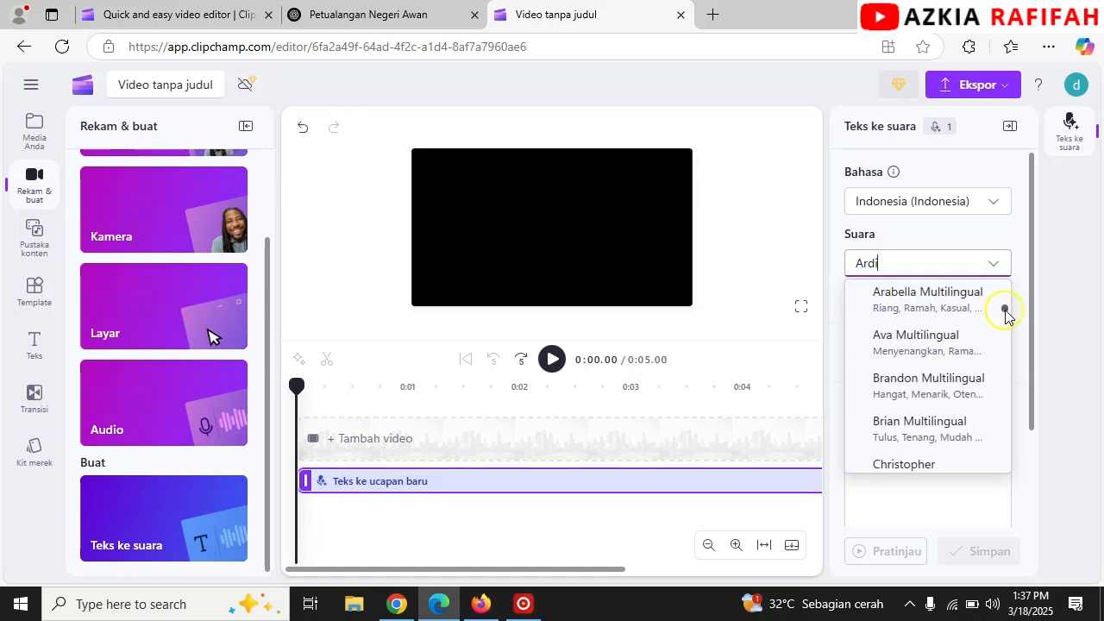
pyautogui.moveTo(1005, 310); pyautogui.dragTo(1003, 484)
pyautogui.click(899, 426)
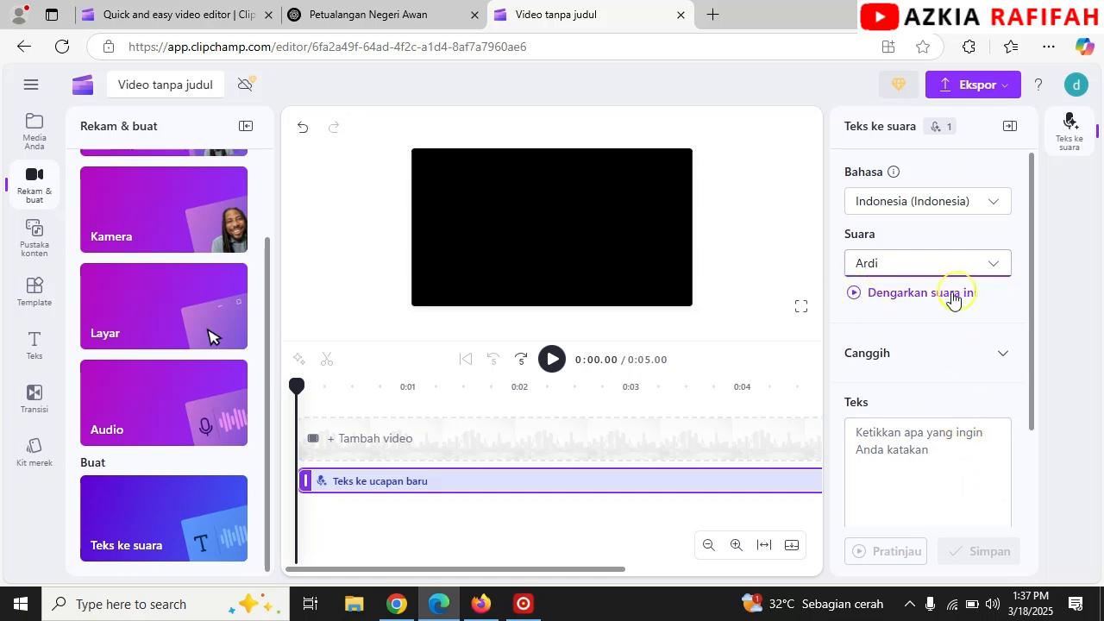
pyautogui.click(854, 295)
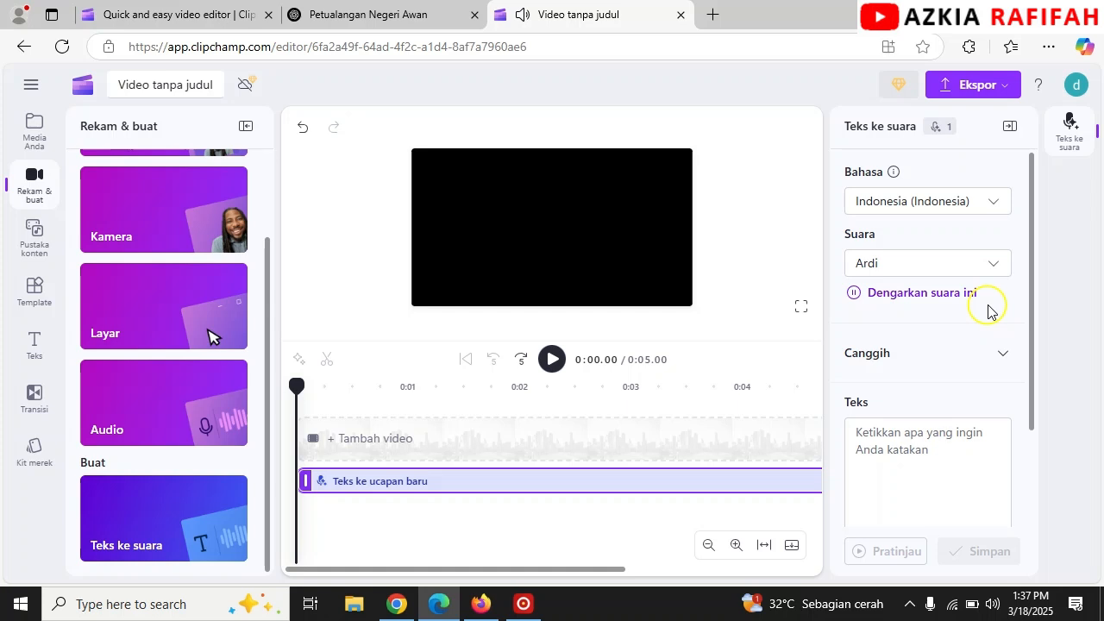
# - Set the text-to-speech voice to Gadis under Indonesia (Indonesia) and listen to its sample
pyautogui.click(961, 258)
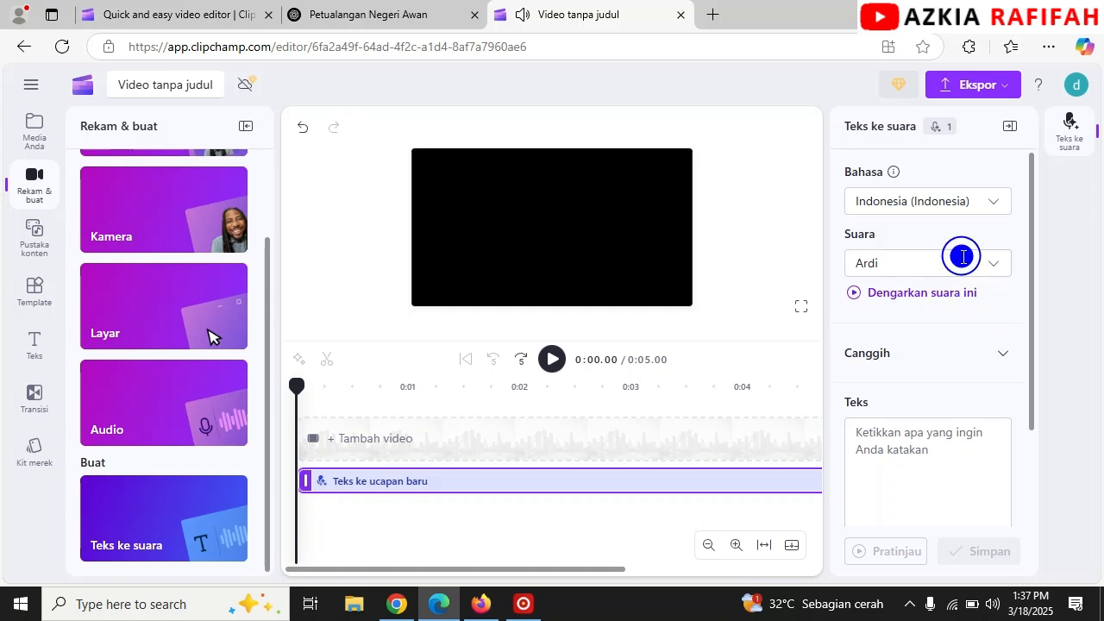
pyautogui.click(994, 265)
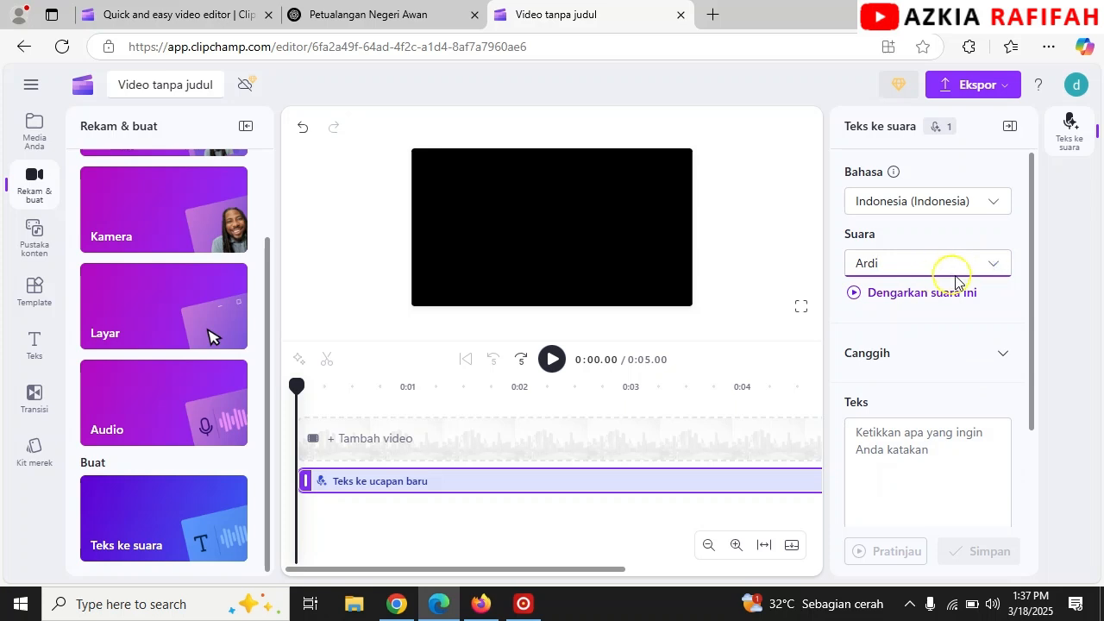
pyautogui.click(995, 267)
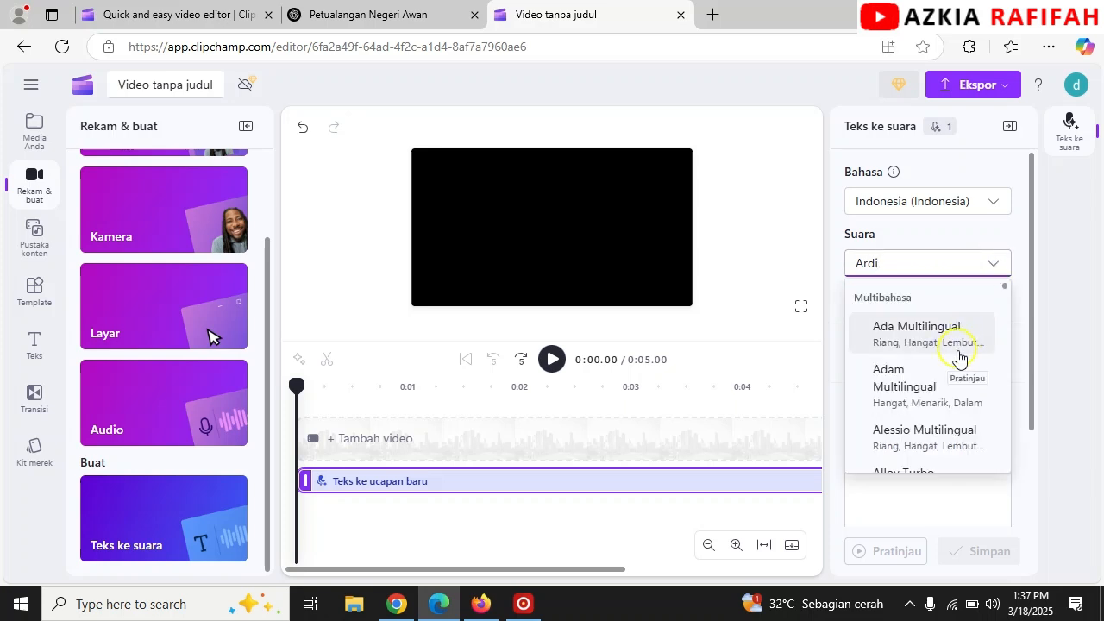
pyautogui.scroll(-3, 956, 357)
pyautogui.moveTo(1006, 314); pyautogui.dragTo(1015, 490)
pyautogui.click(902, 455)
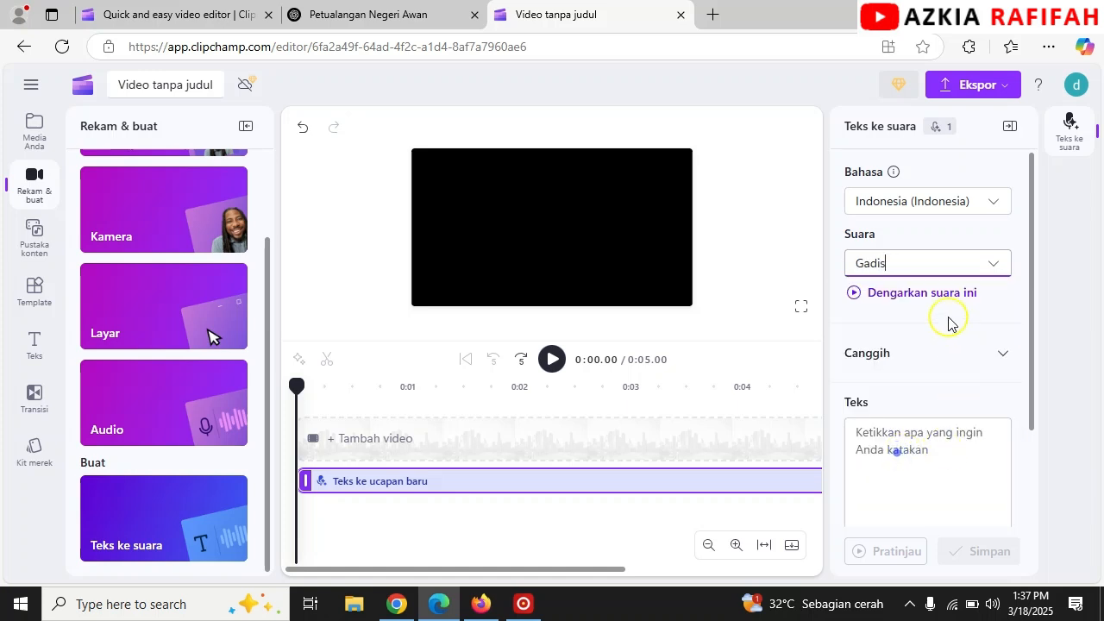
pyautogui.click(854, 295)
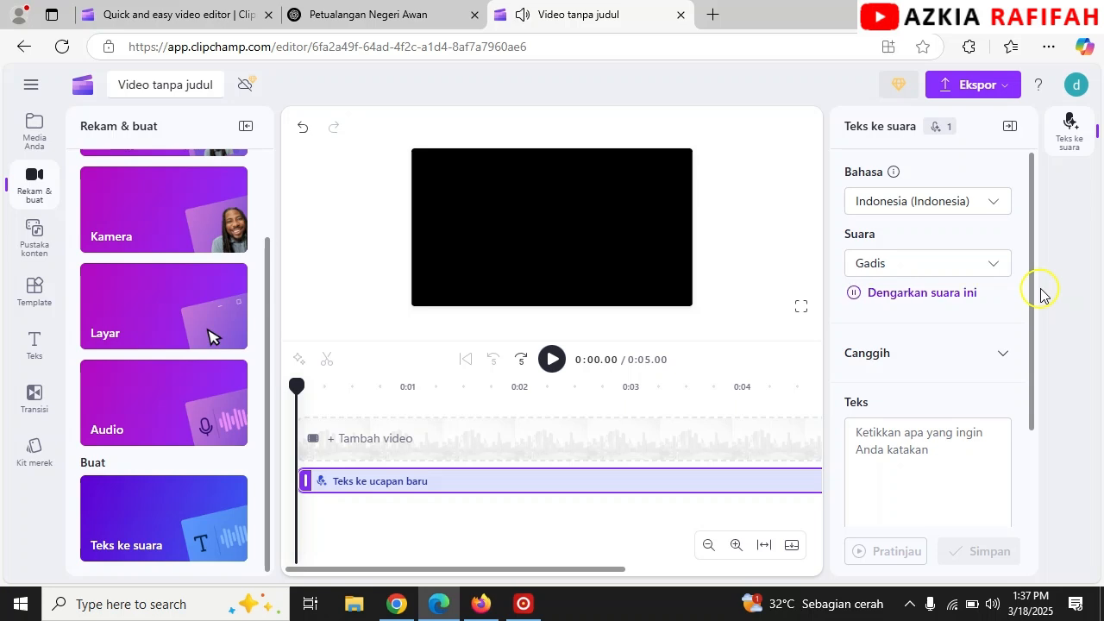
# - Set the text-to-speech voice to Ada Multilingual and listen to its sample
pyautogui.click(996, 264)
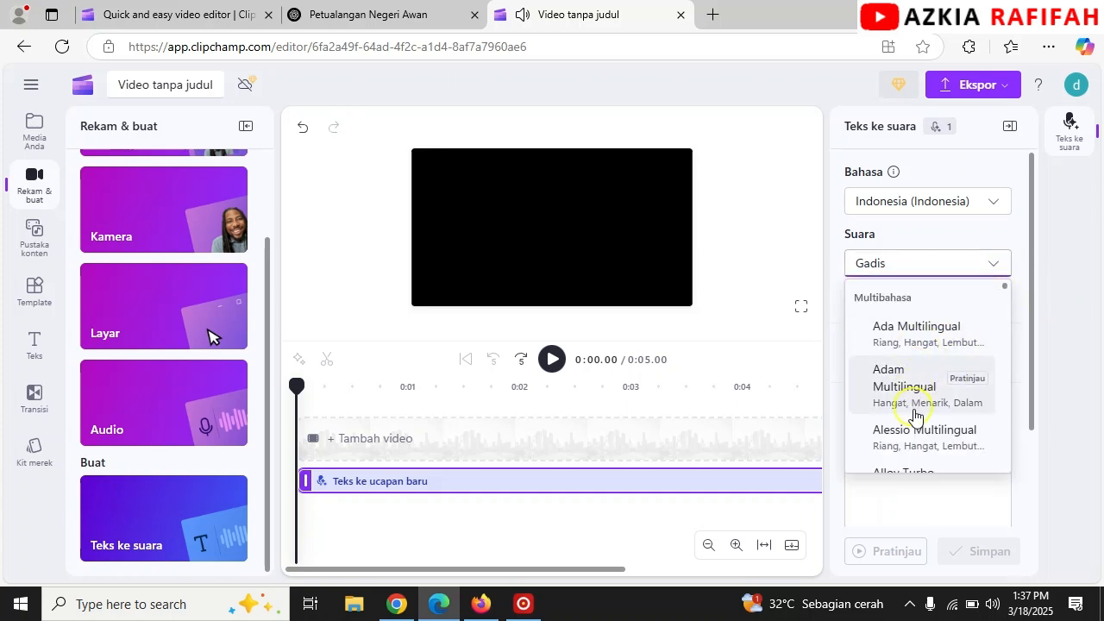
pyautogui.scroll(-5, 906, 364)
pyautogui.scroll(5, 906, 363)
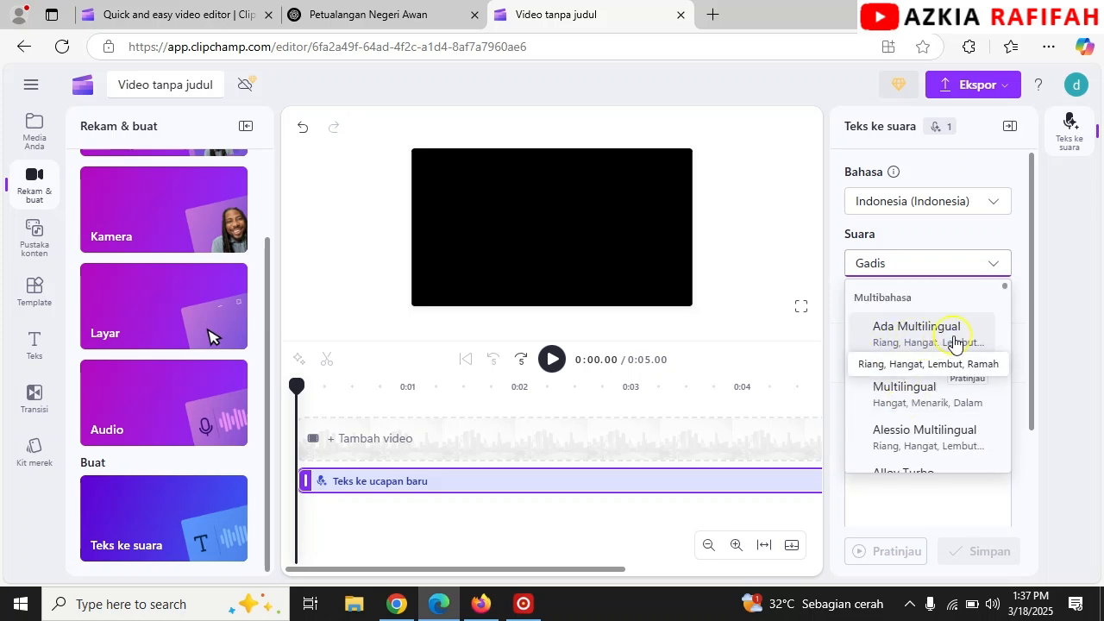
pyautogui.click(920, 331)
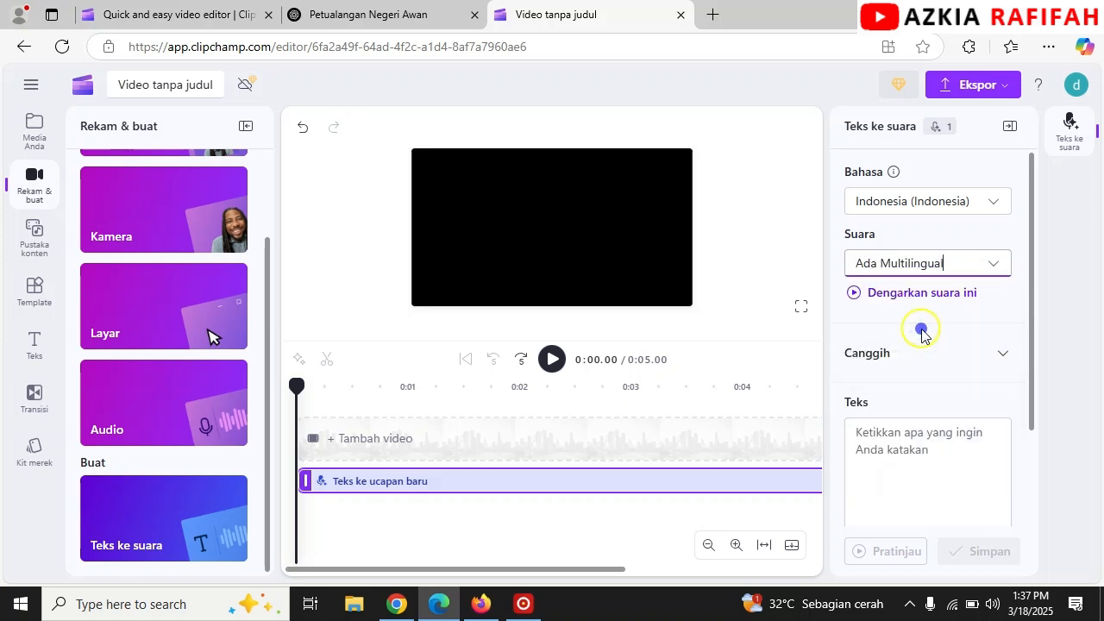
pyautogui.click(852, 294)
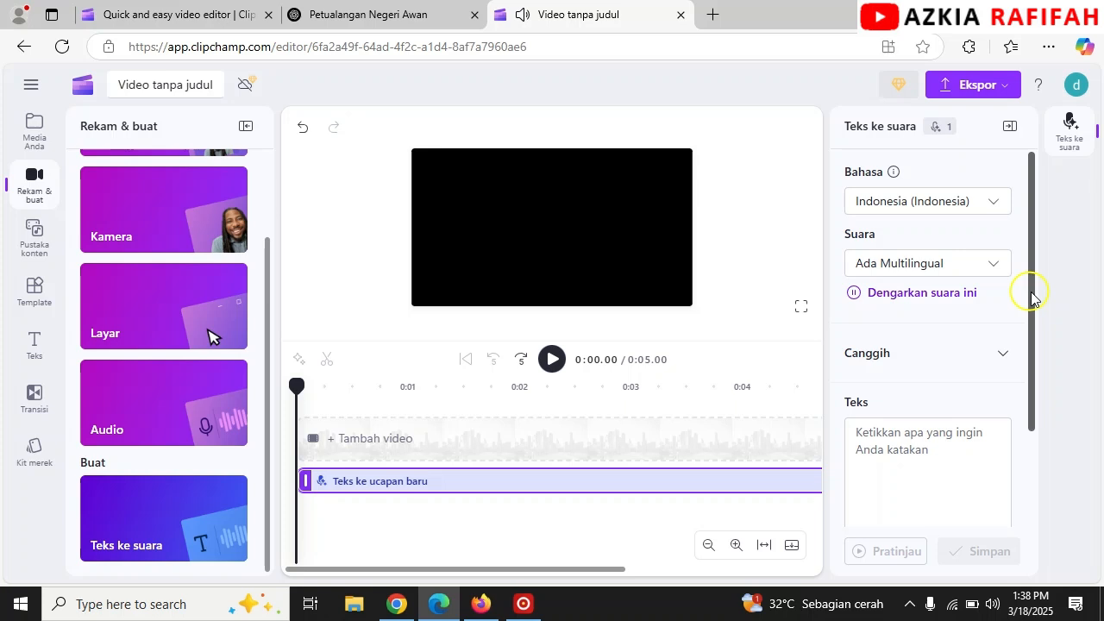
# - Browse the list of multilingual voices available for the text-to-speech clip
pyautogui.click(993, 265)
pyautogui.scroll(-15, 937, 382)
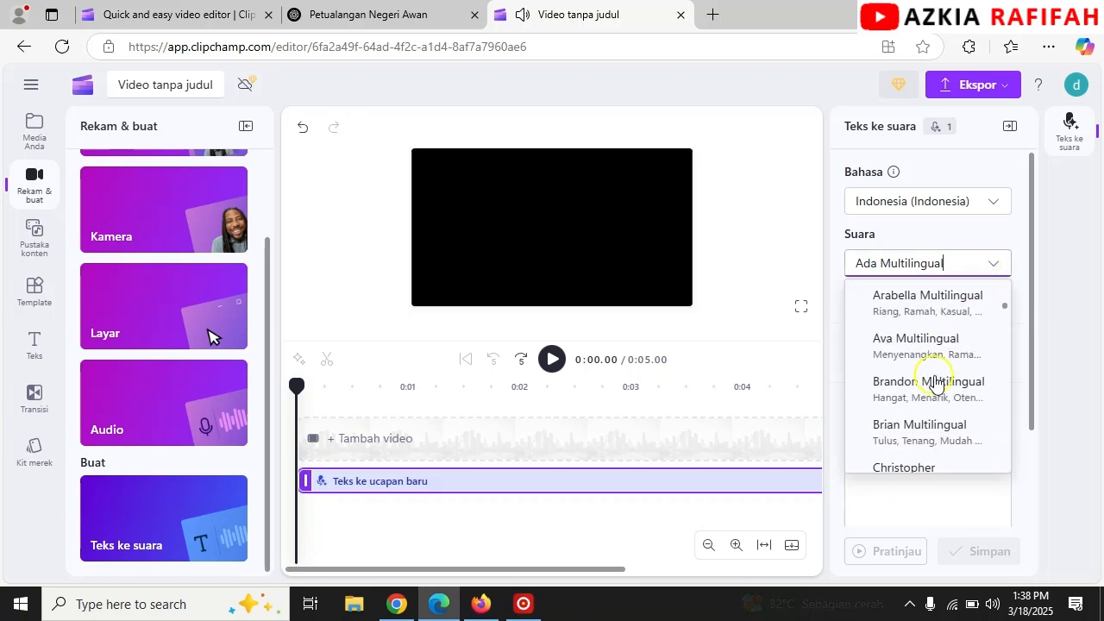
pyautogui.scroll(-5, 935, 385)
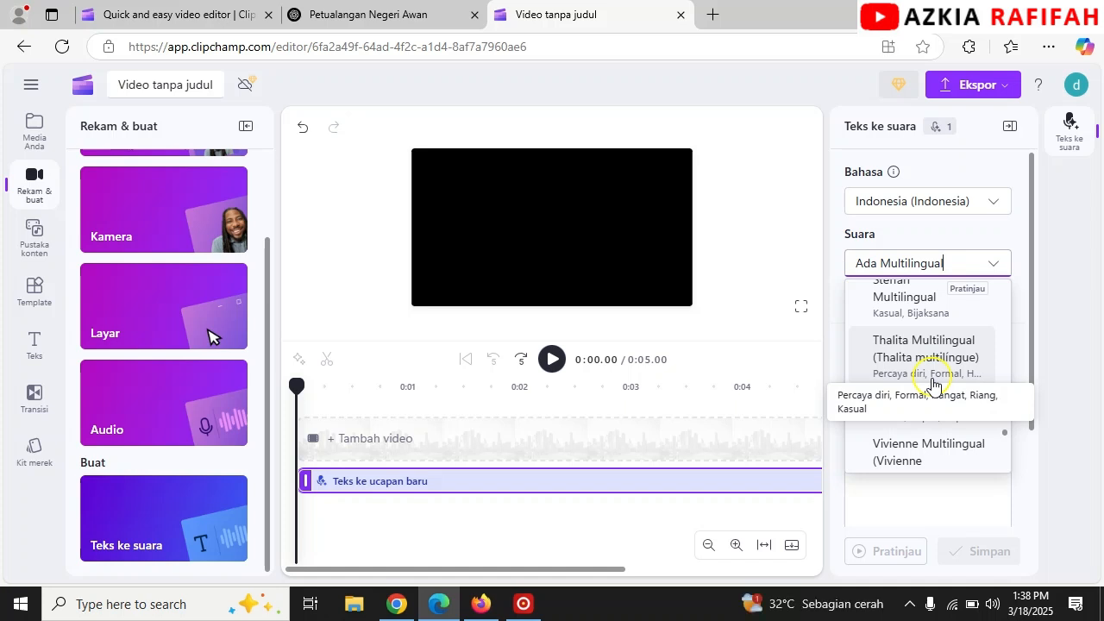
pyautogui.scroll(10, 931, 384)
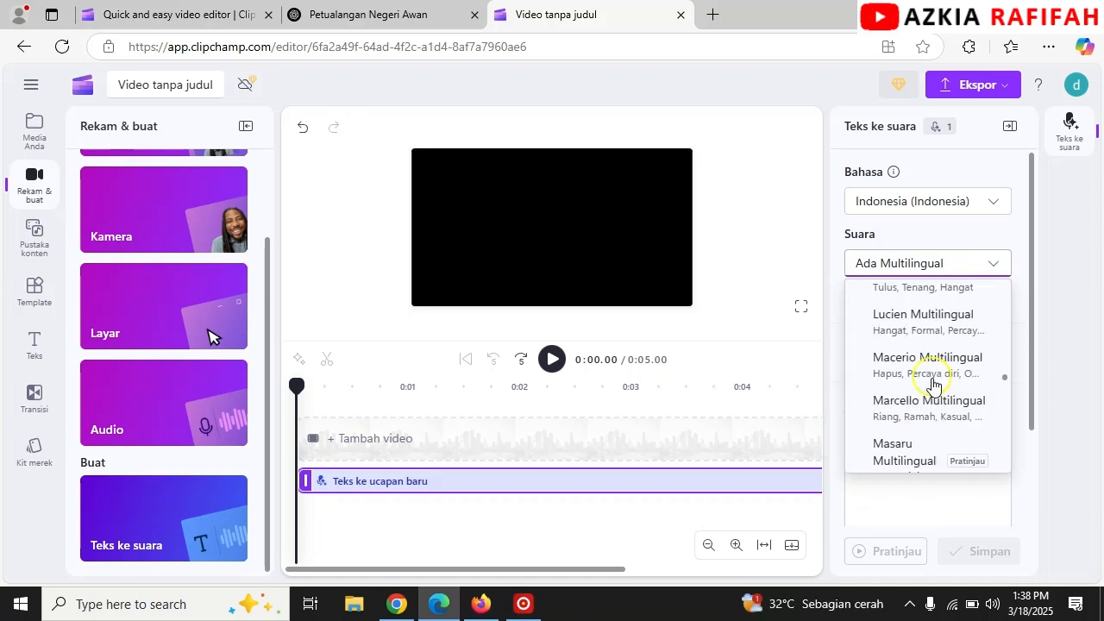
pyautogui.scroll(10, 932, 384)
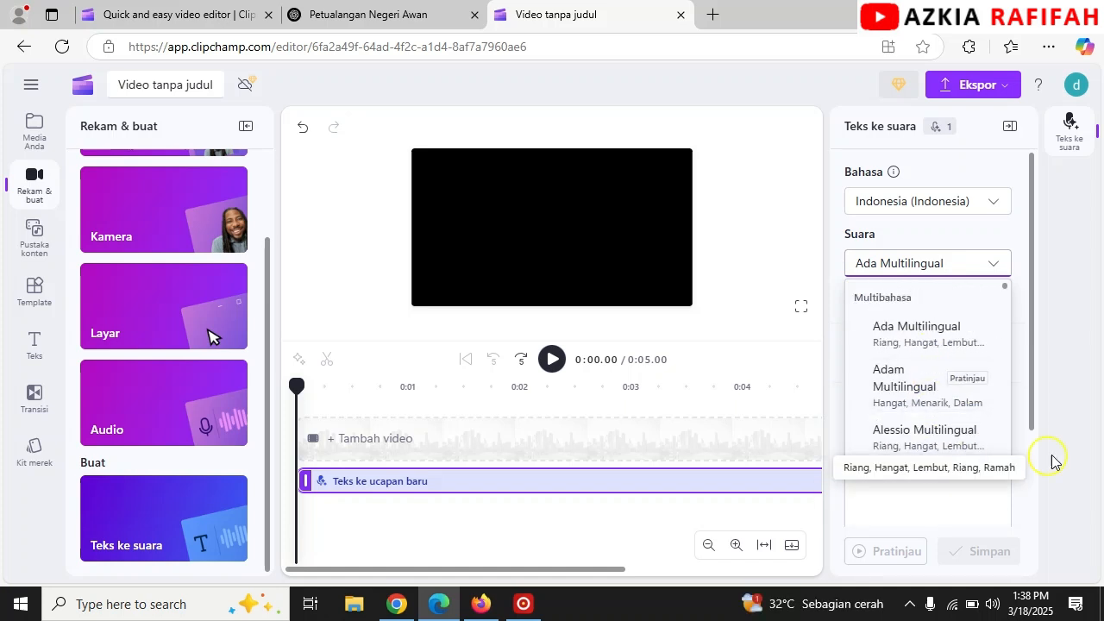
pyautogui.click(1062, 356)
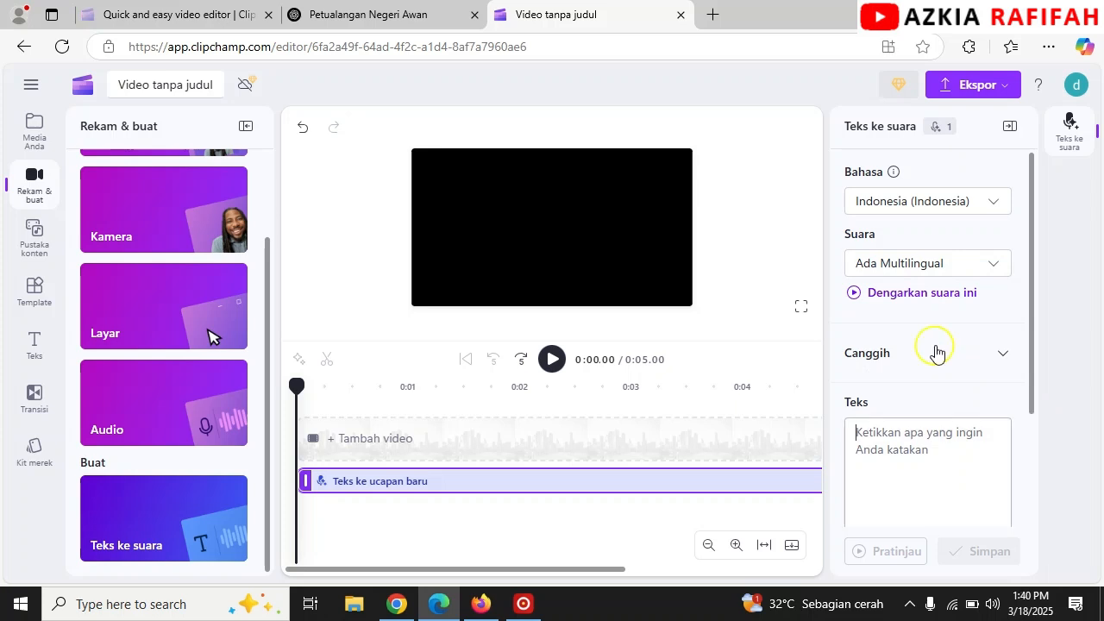
# - Switch to the ChatGPT page and copy the story title "Petualangan Ke Negeri Awan" together with the first paragraph
pyautogui.scroll(-3, 936, 353)
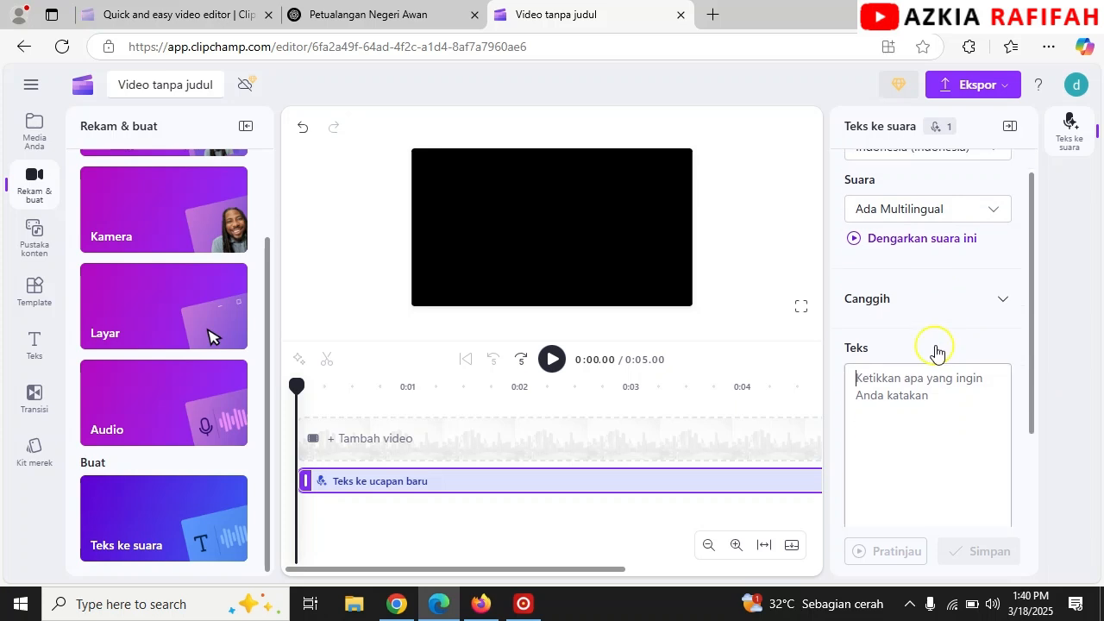
pyautogui.click(873, 207)
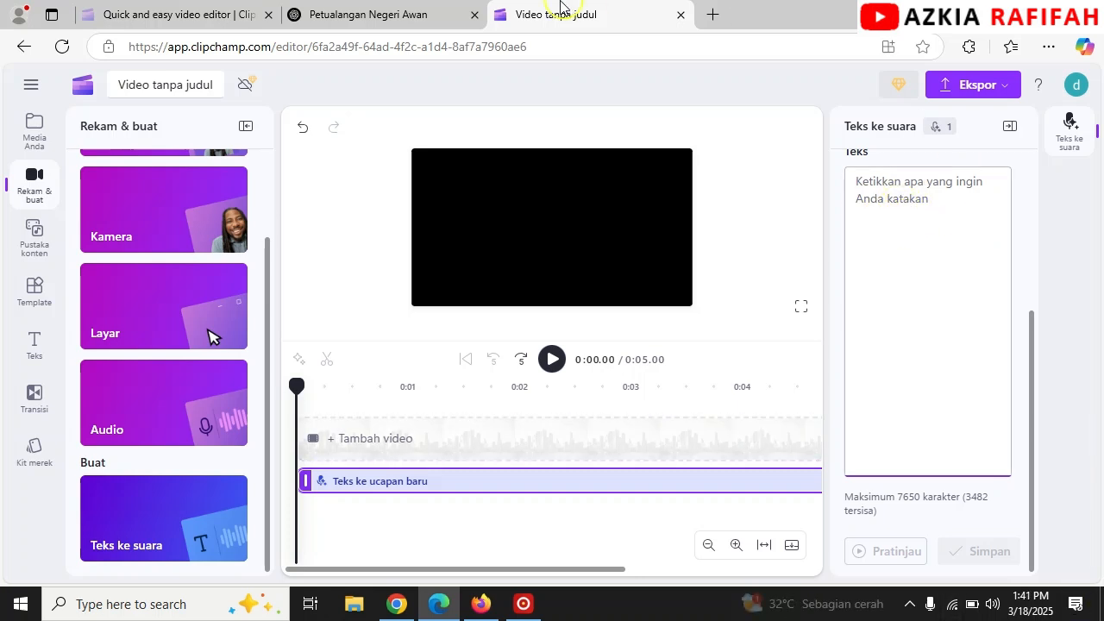
pyautogui.click(386, 14)
pyautogui.scroll(10, 410, 279)
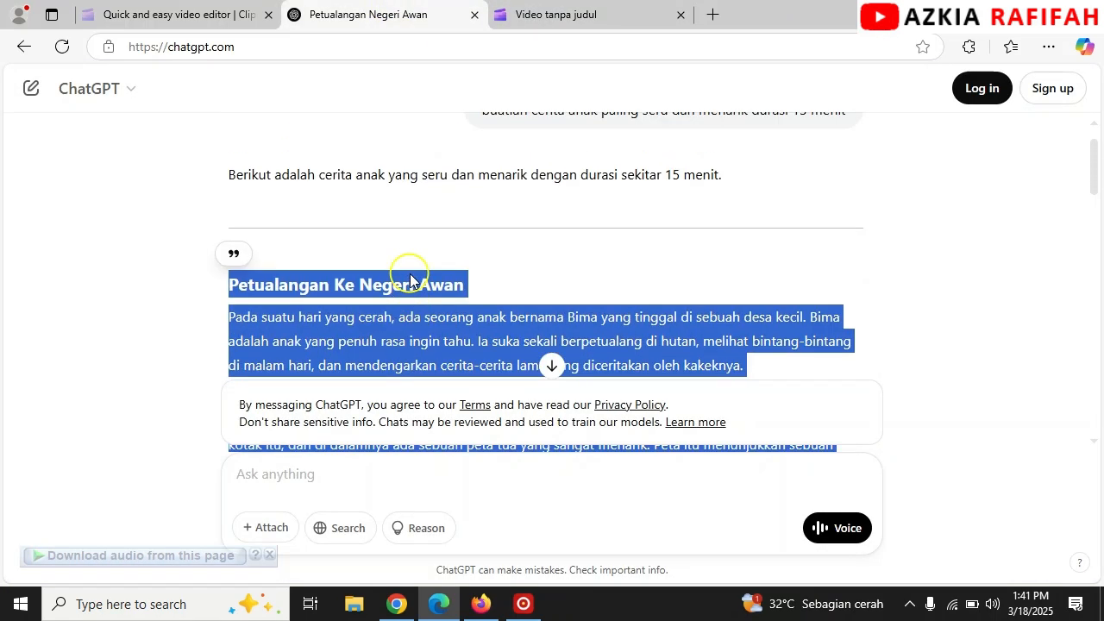
pyautogui.scroll(-2, 407, 274)
pyautogui.scroll(2, 289, 239)
pyautogui.click(289, 239)
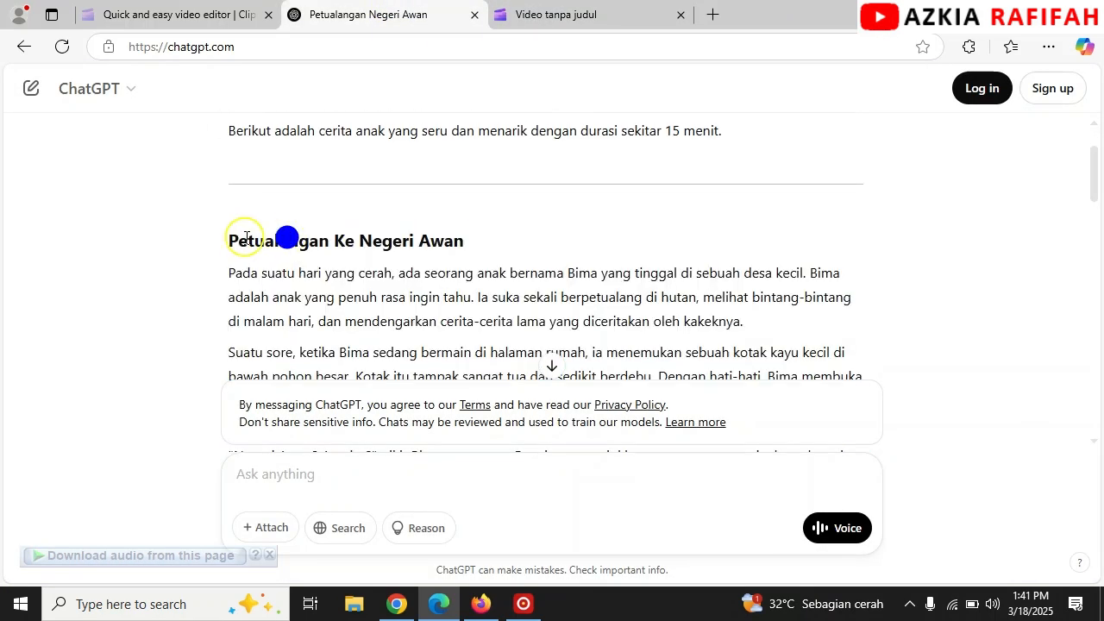
pyautogui.moveTo(227, 240); pyautogui.dragTo(816, 326)
pyautogui.rightClick(367, 304)
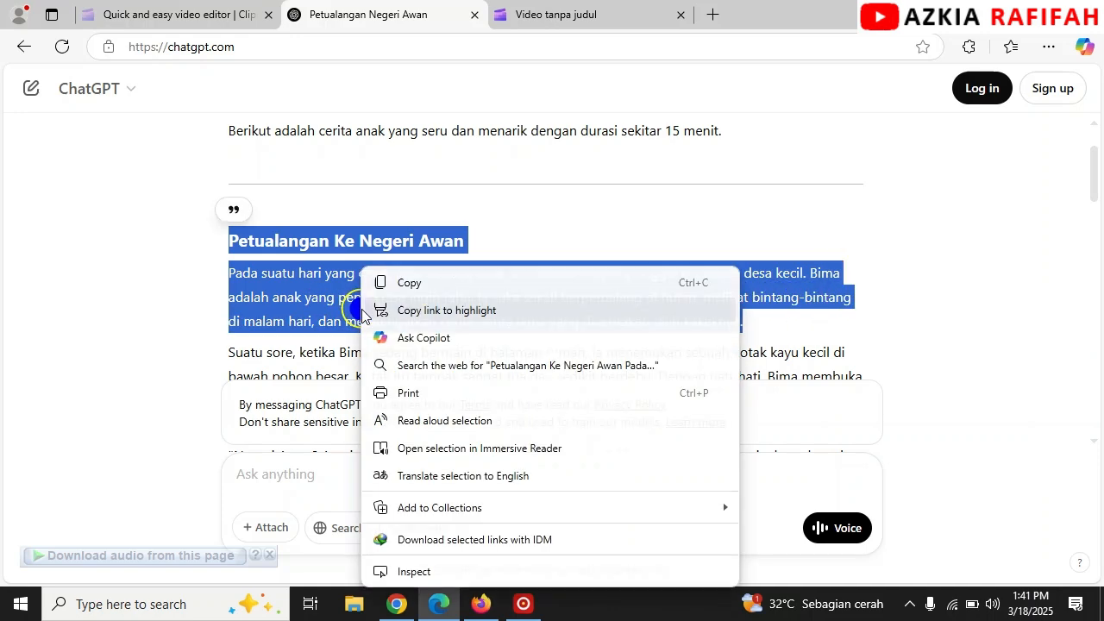
pyautogui.click(396, 285)
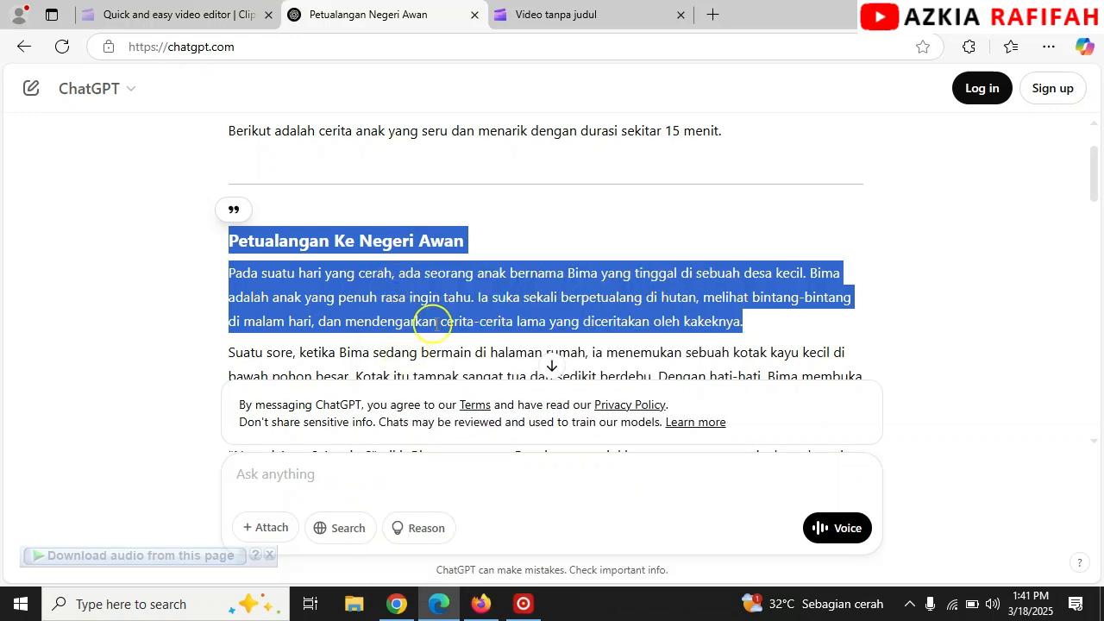
# - Return to the Clipchamp project and paste the copied story title and paragraph as the text-to-speech text
pyautogui.scroll(-2, 435, 321)
pyautogui.click(513, 15)
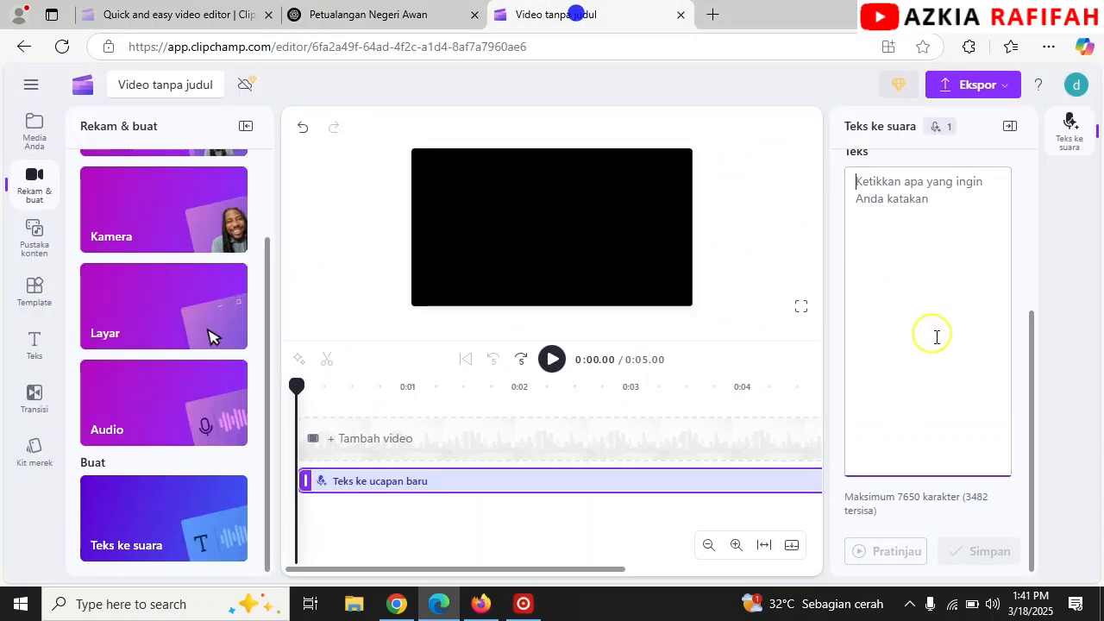
pyautogui.rightClick(918, 226)
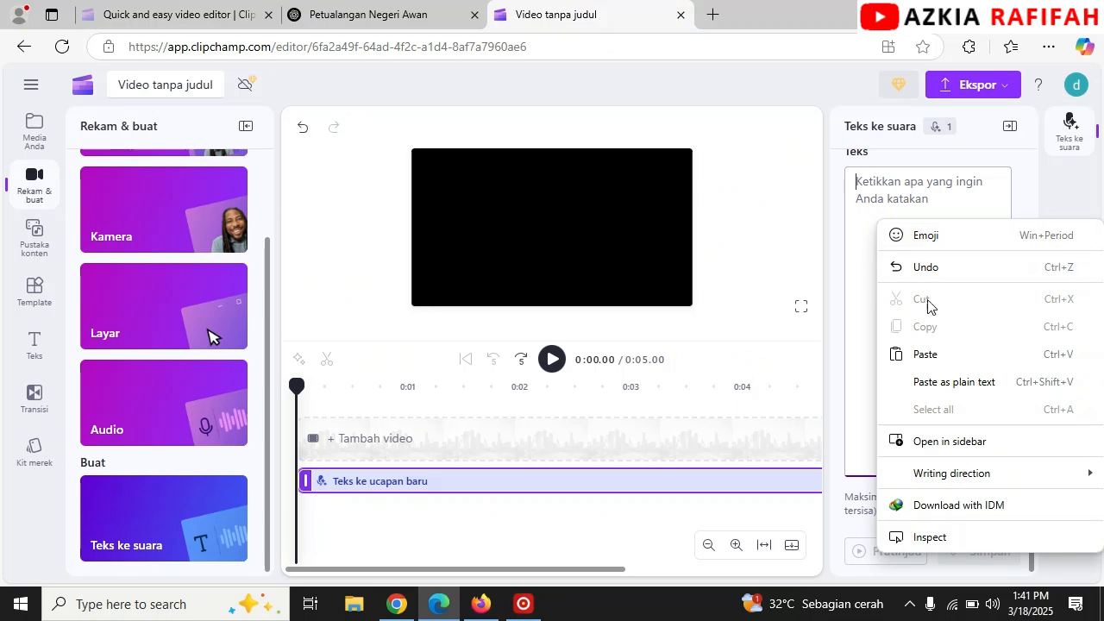
pyautogui.click(928, 354)
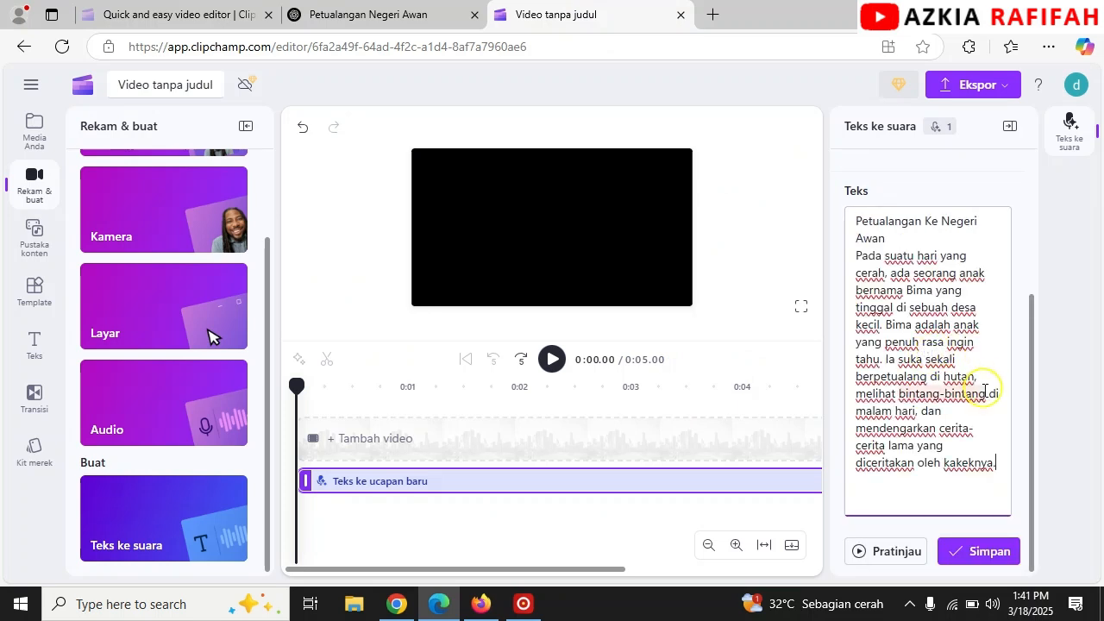
pyautogui.click(1055, 308)
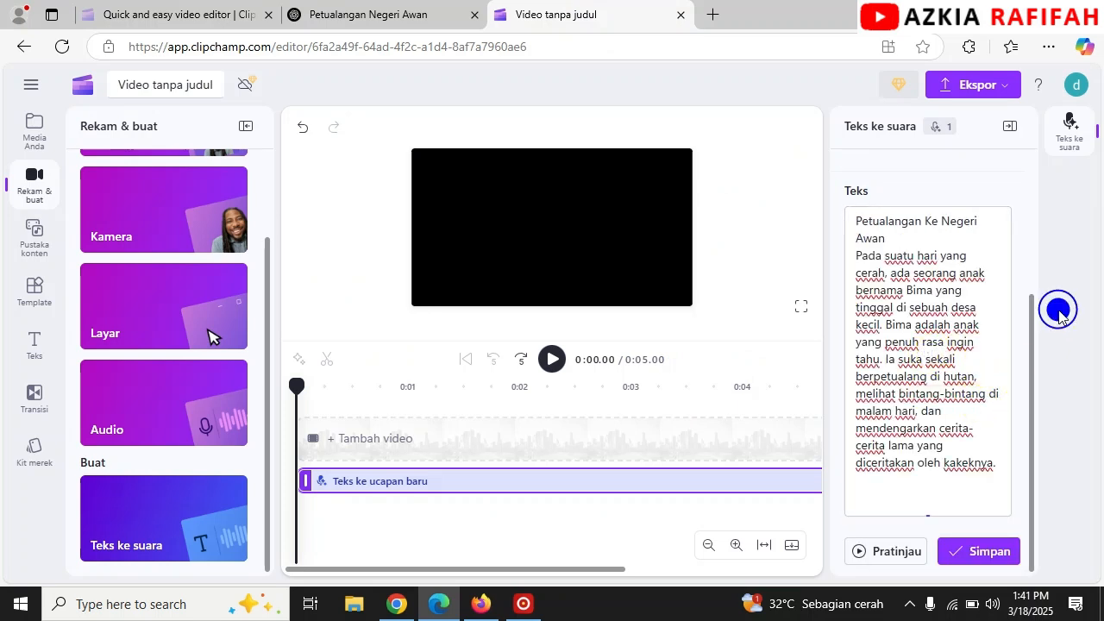
# - Review the text-to-speech settings and preview the pasted story text in the Ada Multilingual voice, stopping the preview partway
pyautogui.scroll(3, 940, 371)
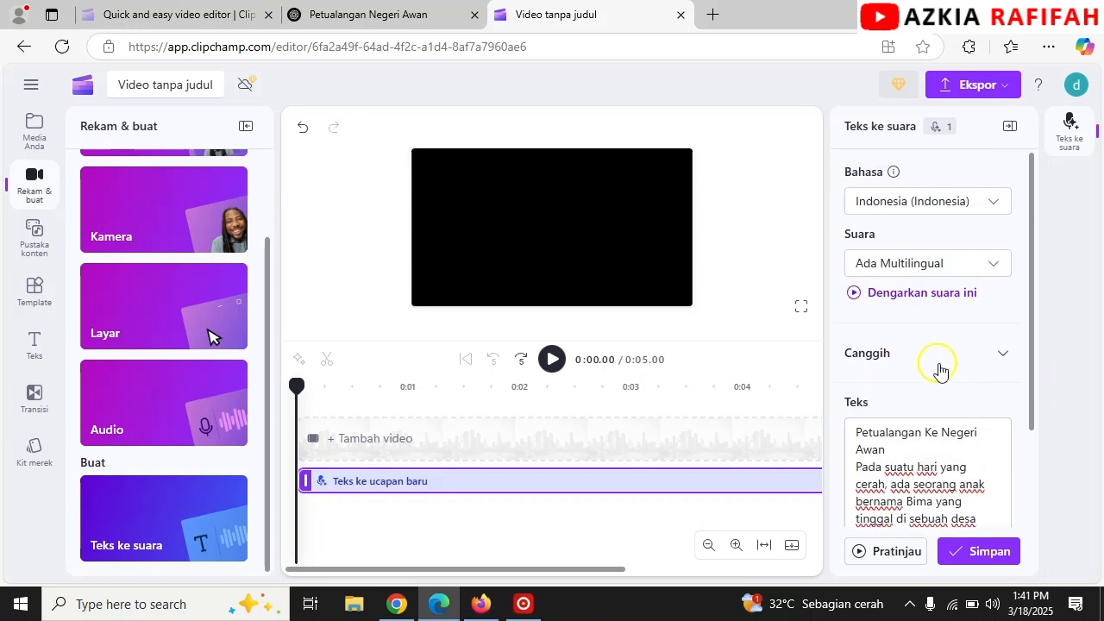
pyautogui.scroll(-3, 941, 369)
pyautogui.scroll(3, 941, 367)
pyautogui.scroll(-3, 906, 264)
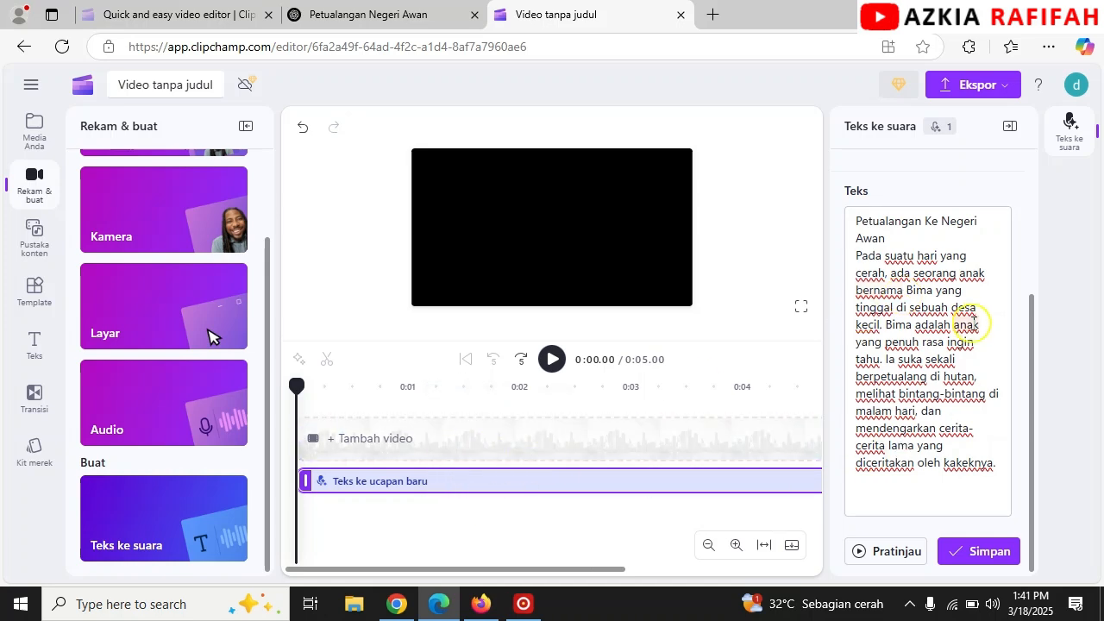
pyautogui.click(892, 557)
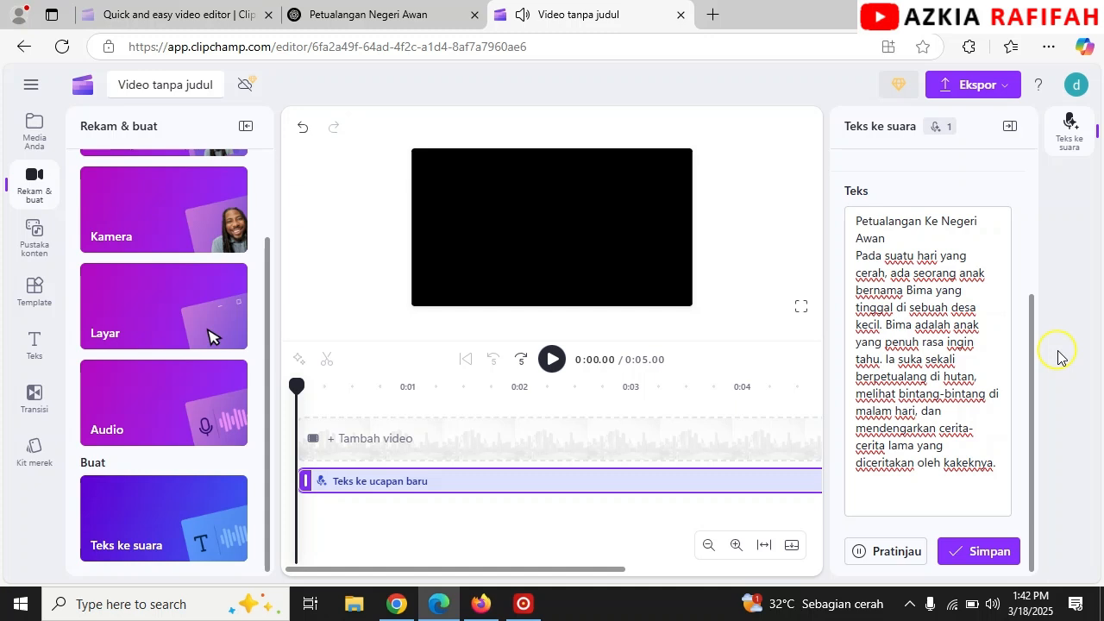
pyautogui.click(861, 554)
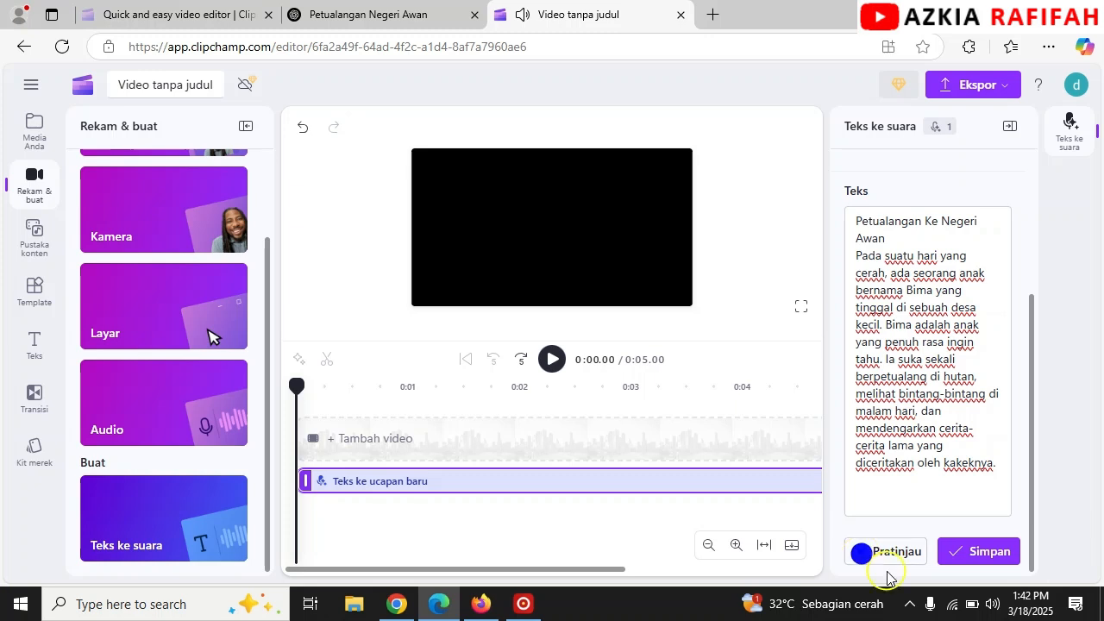
# - Set the text-to-speech voice to Ava Multilingual, preview the story text with it and stop the preview
pyautogui.scroll(3, 909, 354)
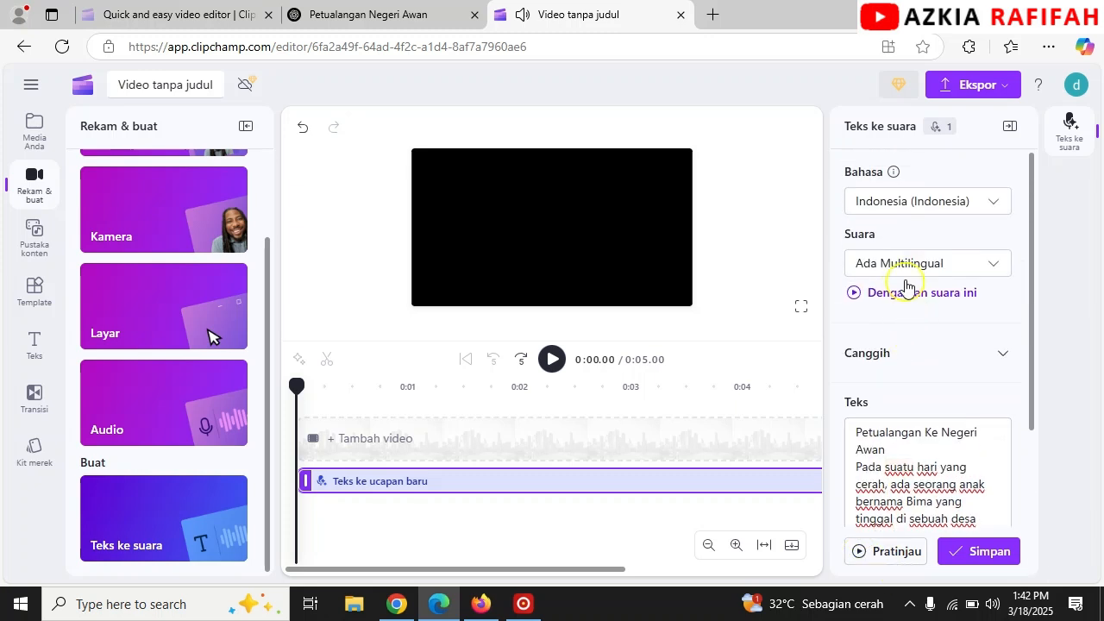
pyautogui.click(993, 267)
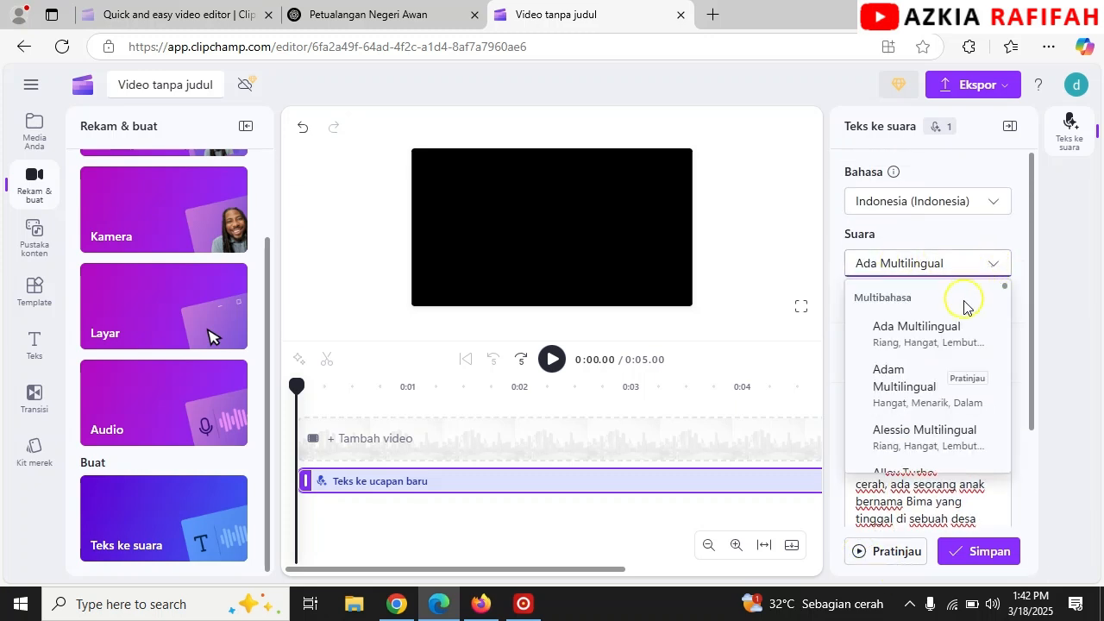
pyautogui.scroll(-4, 940, 372)
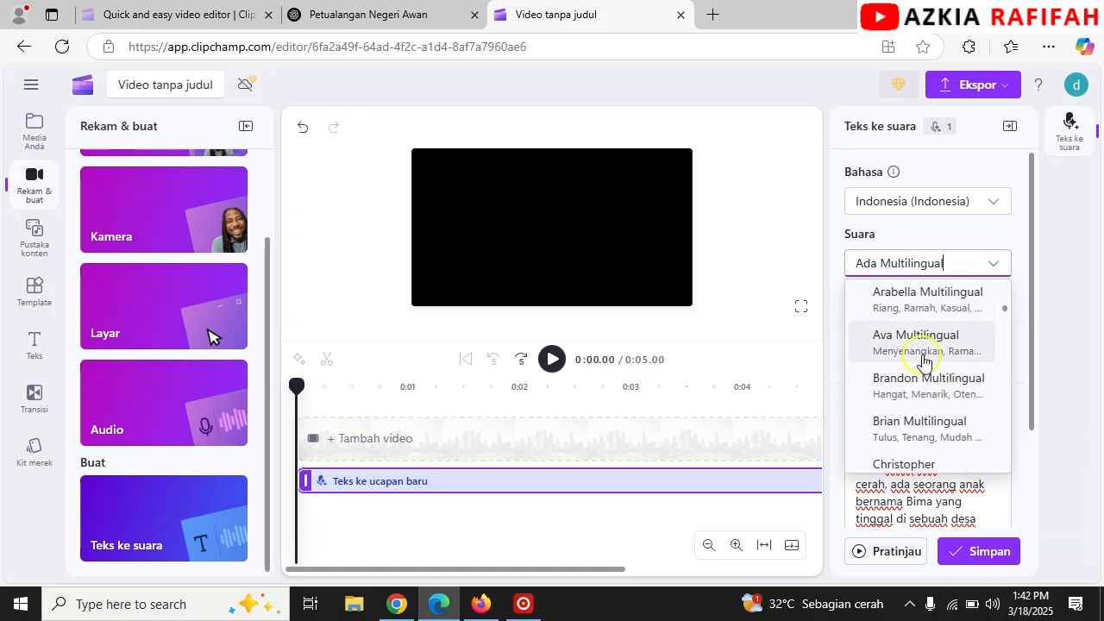
pyautogui.click(925, 345)
pyautogui.scroll(-1, 906, 449)
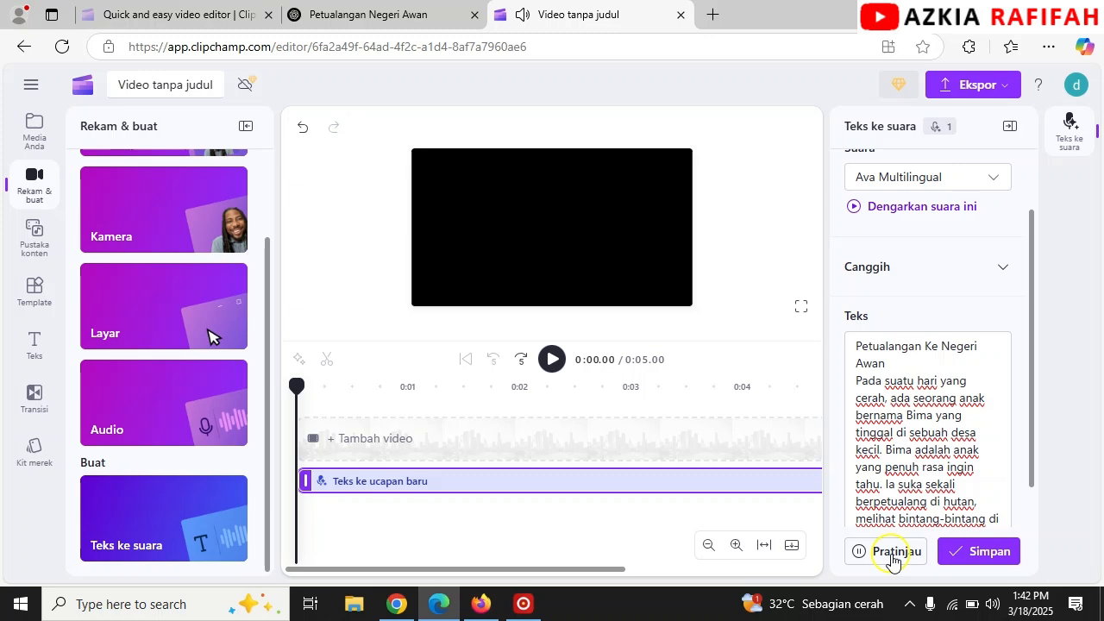
pyautogui.click(893, 559)
# - Set the text-to-speech voice to Ardi under Indonesia (Indonesia) and preview the story text with it
pyautogui.scroll(2, 915, 345)
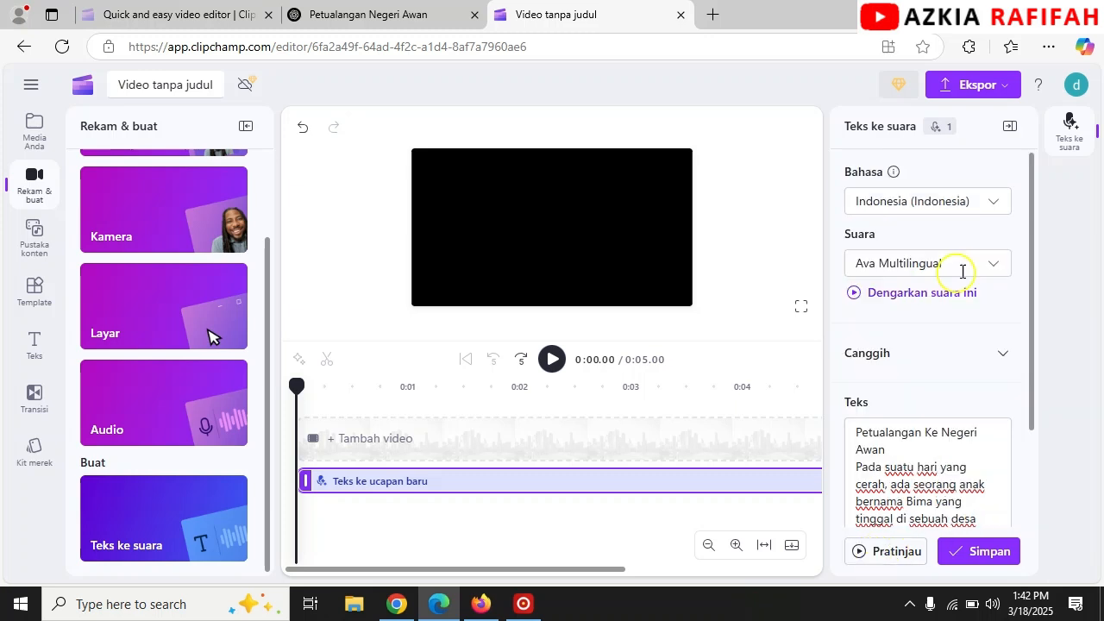
pyautogui.click(997, 271)
pyautogui.scroll(-2, 1004, 287)
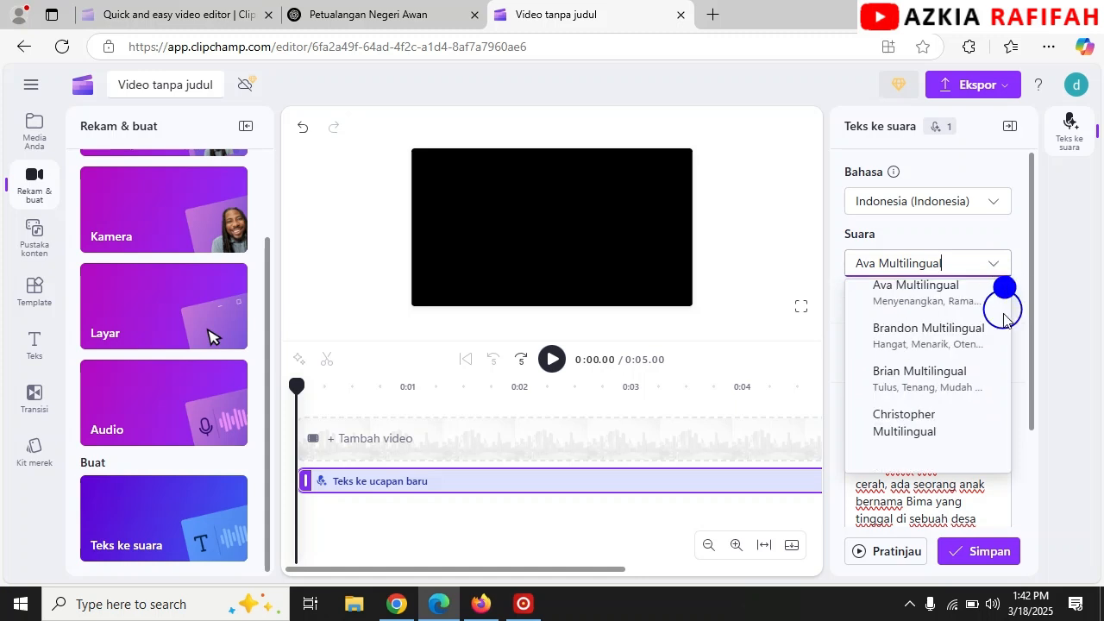
pyautogui.moveTo(1004, 286); pyautogui.dragTo(1011, 486)
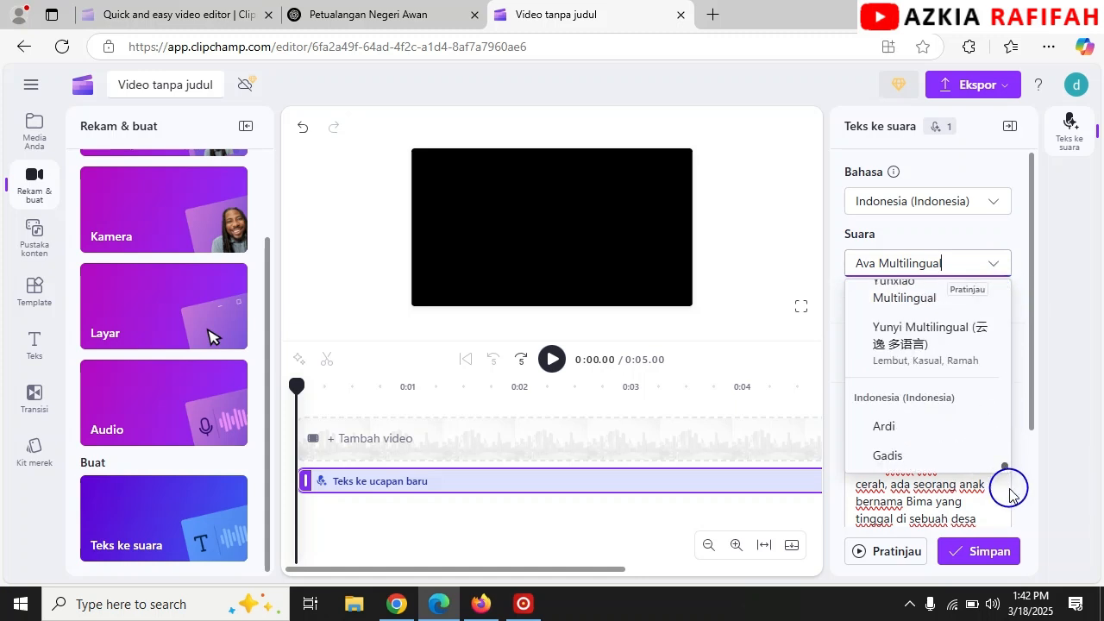
pyautogui.click(884, 426)
pyautogui.scroll(-2, 901, 426)
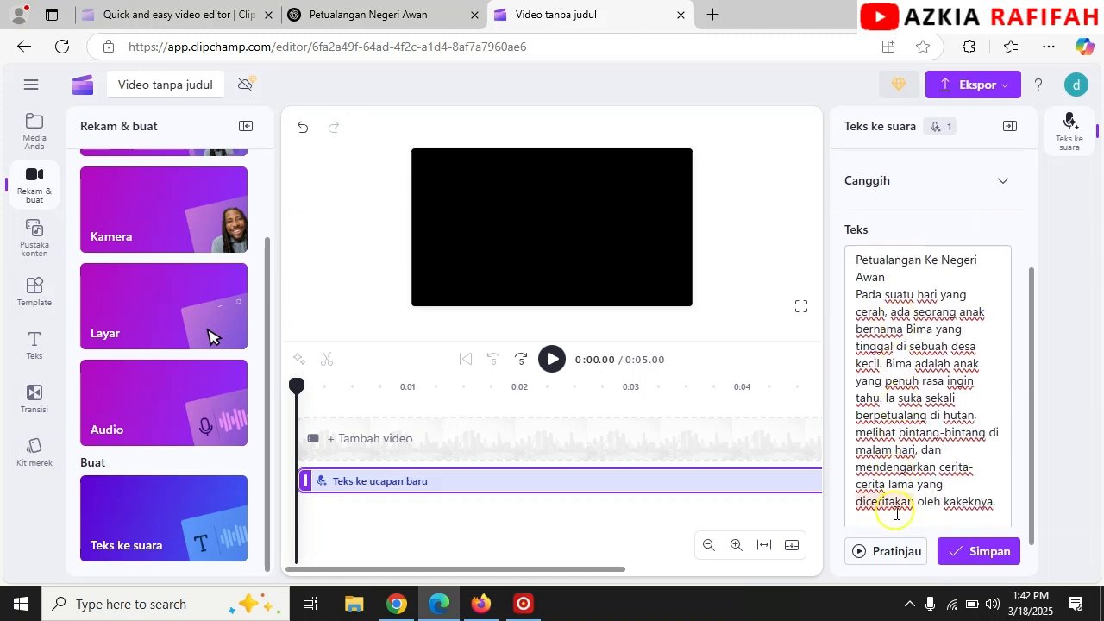
pyautogui.click(893, 550)
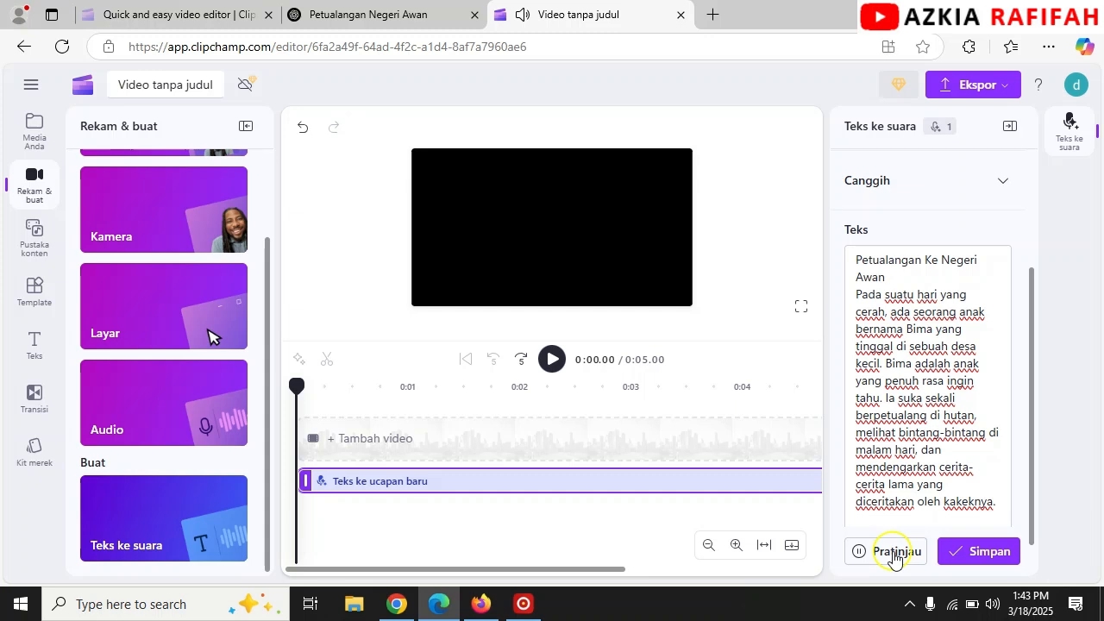
pyautogui.click(895, 556)
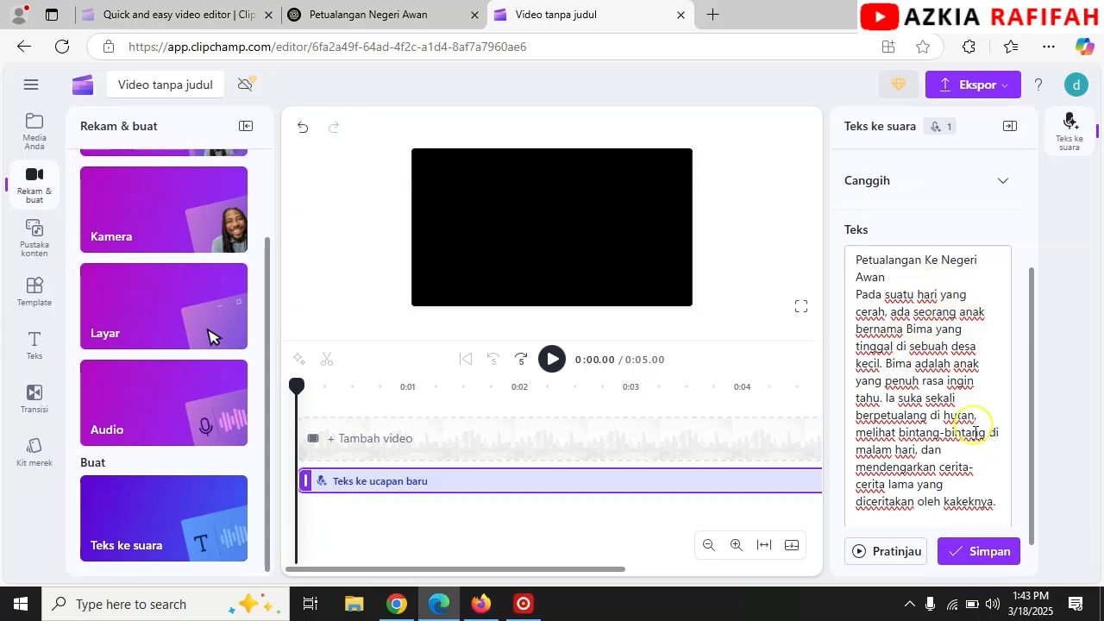
# - Save the text-to-speech voiceover to the timeline, play part of it back and pause
pyautogui.click(978, 557)
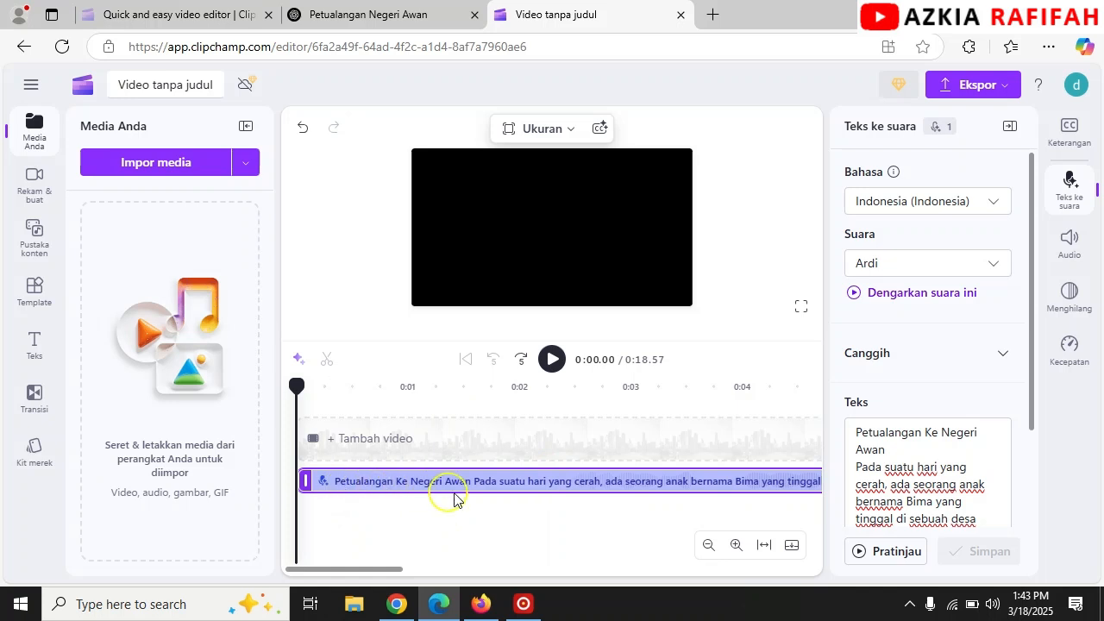
pyautogui.click(552, 360)
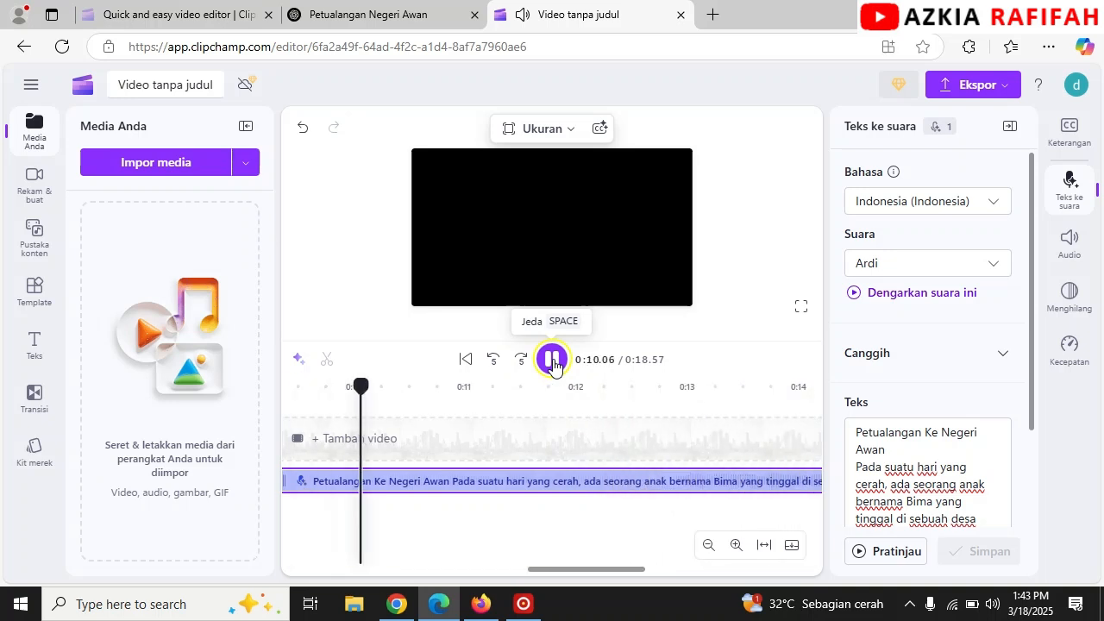
pyautogui.click(553, 363)
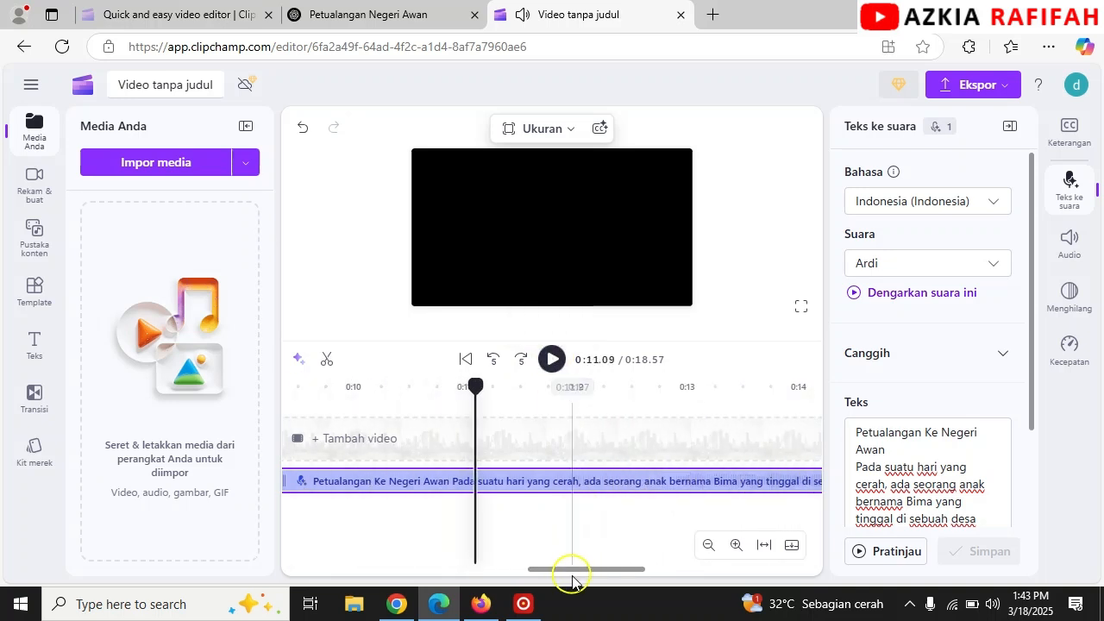
# - Move the playhead to the end of the voiceover clip at 0:18.57 and select the clip
pyautogui.moveTo(576, 569); pyautogui.dragTo(744, 562)
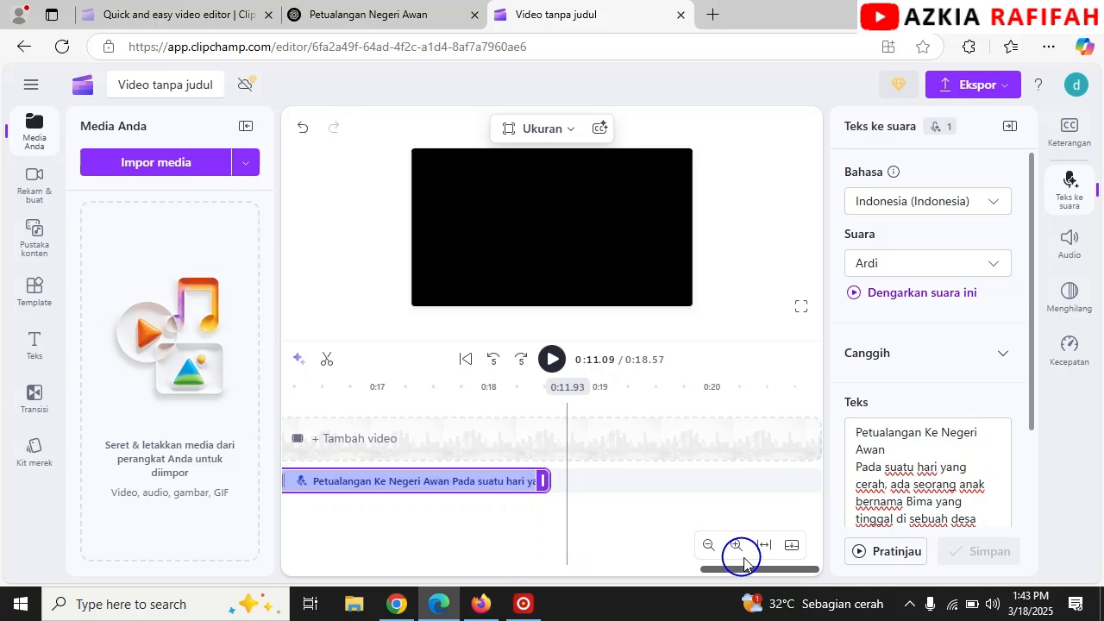
pyautogui.click(547, 391)
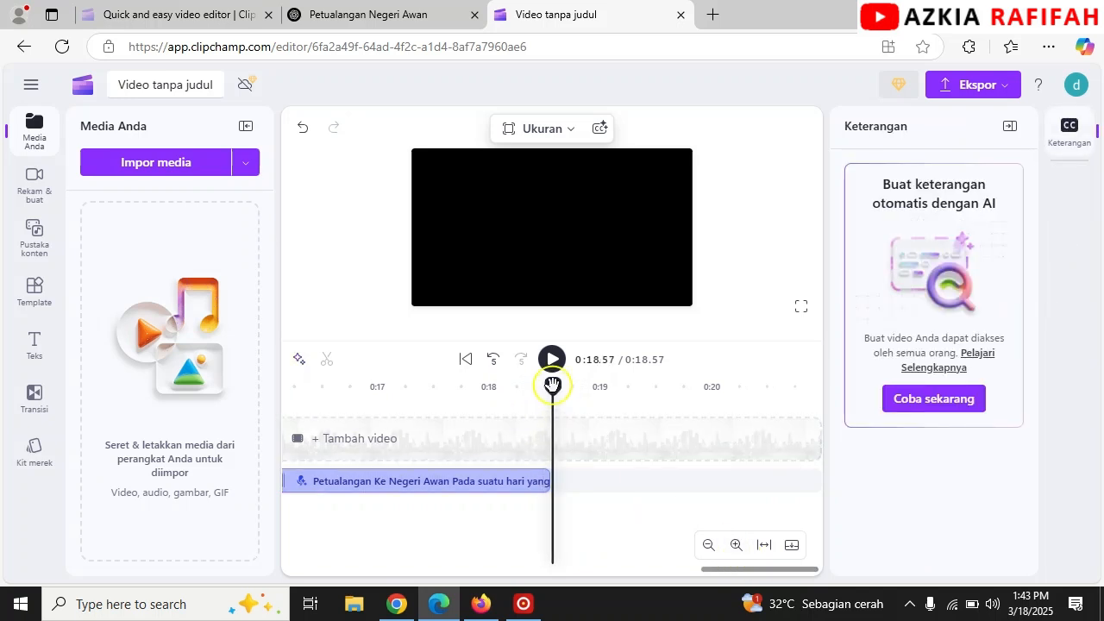
pyautogui.click(520, 481)
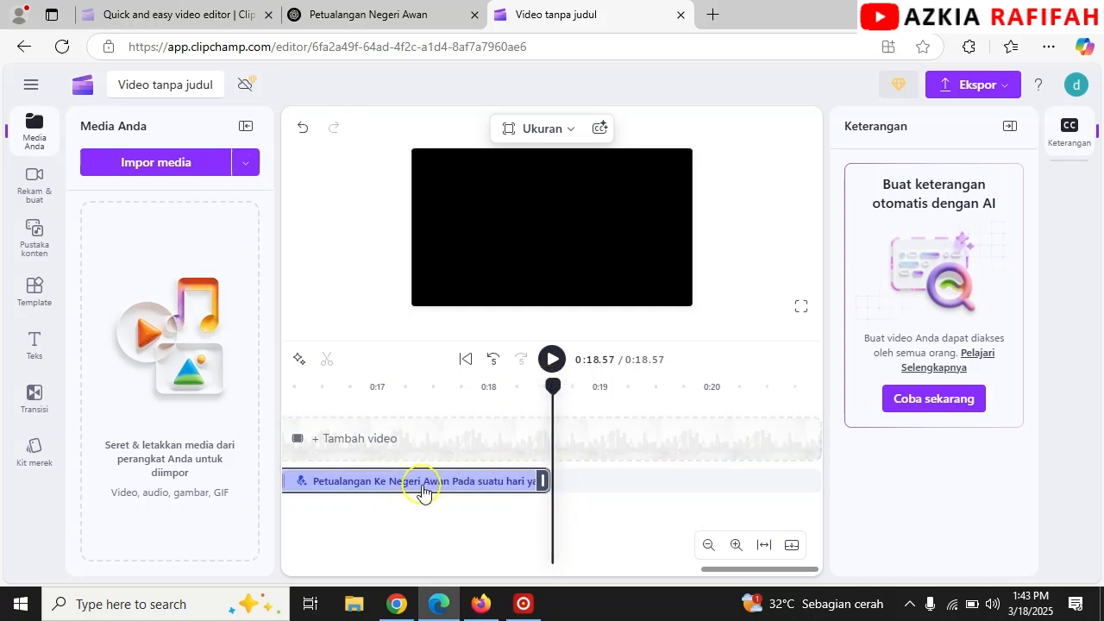
# - Add a new text-to-speech clip at 0:18.57, directly after the first voiceover clip
pyautogui.click(495, 441)
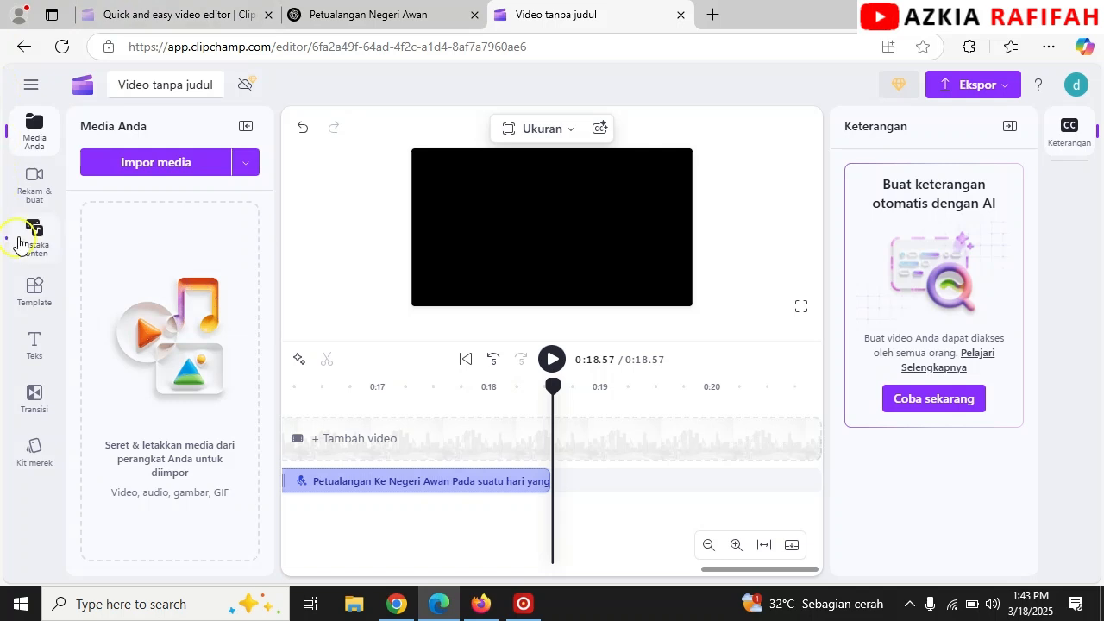
pyautogui.click(34, 175)
pyautogui.scroll(-2, 131, 355)
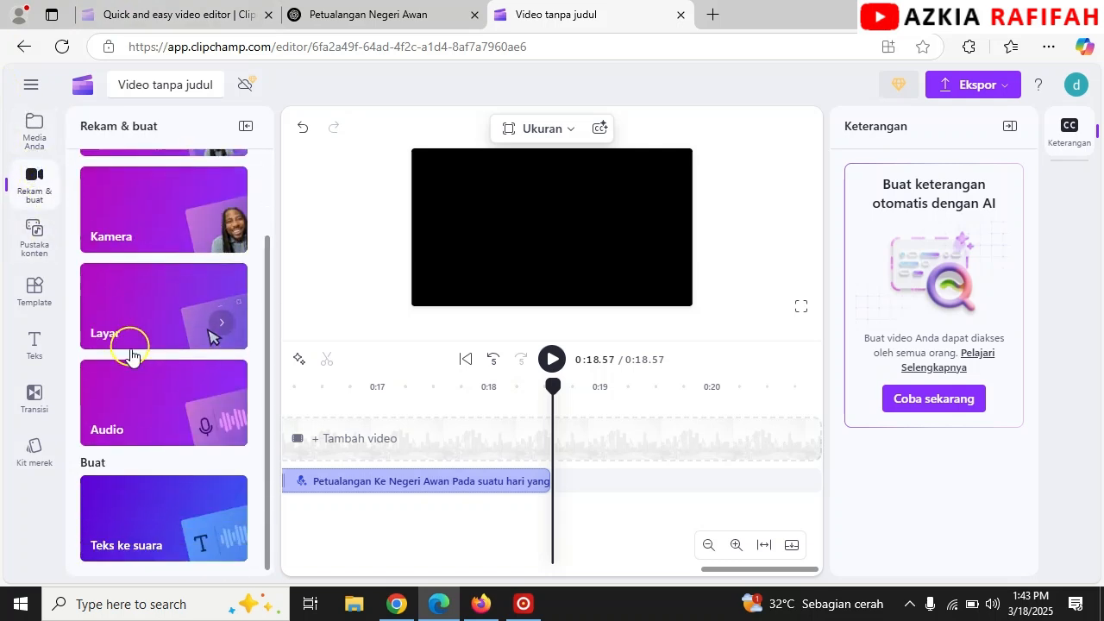
pyautogui.click(138, 531)
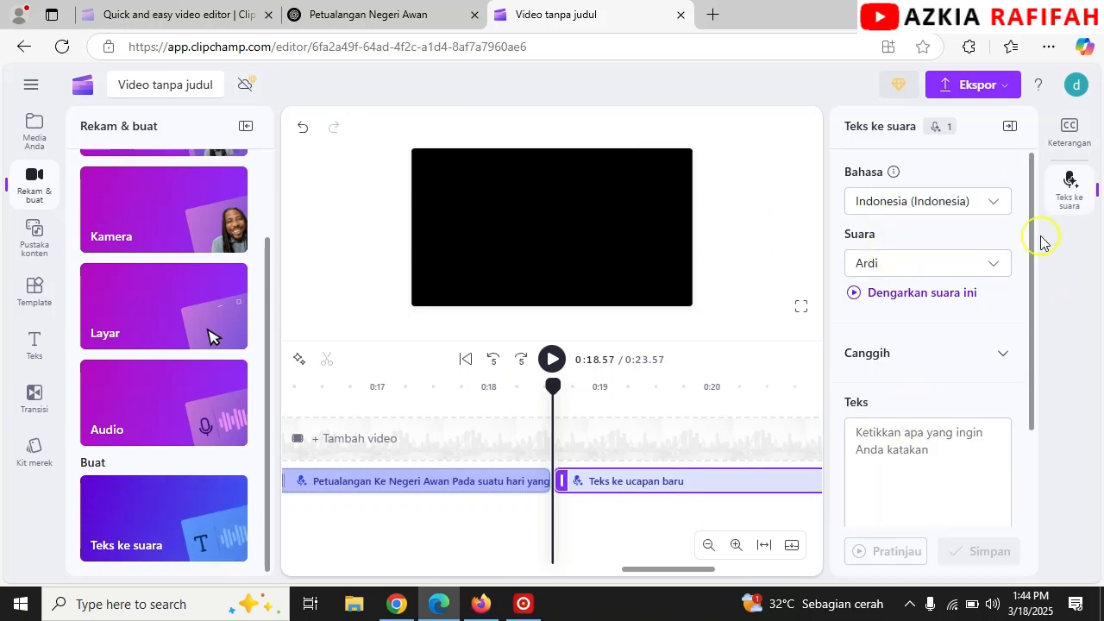
pyautogui.moveTo(1035, 222); pyautogui.dragTo(1052, 369)
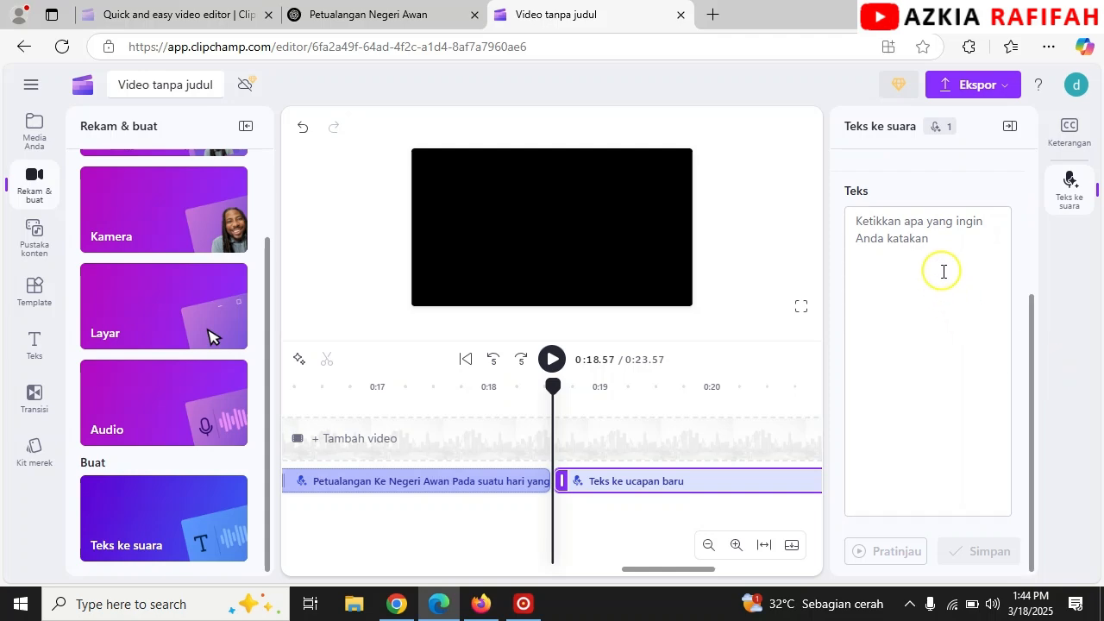
# - Switch to the ChatGPT page and copy the rest of the story, from "Suatu sore, ketika Bima sedang bermain" to its end
pyautogui.click(355, 13)
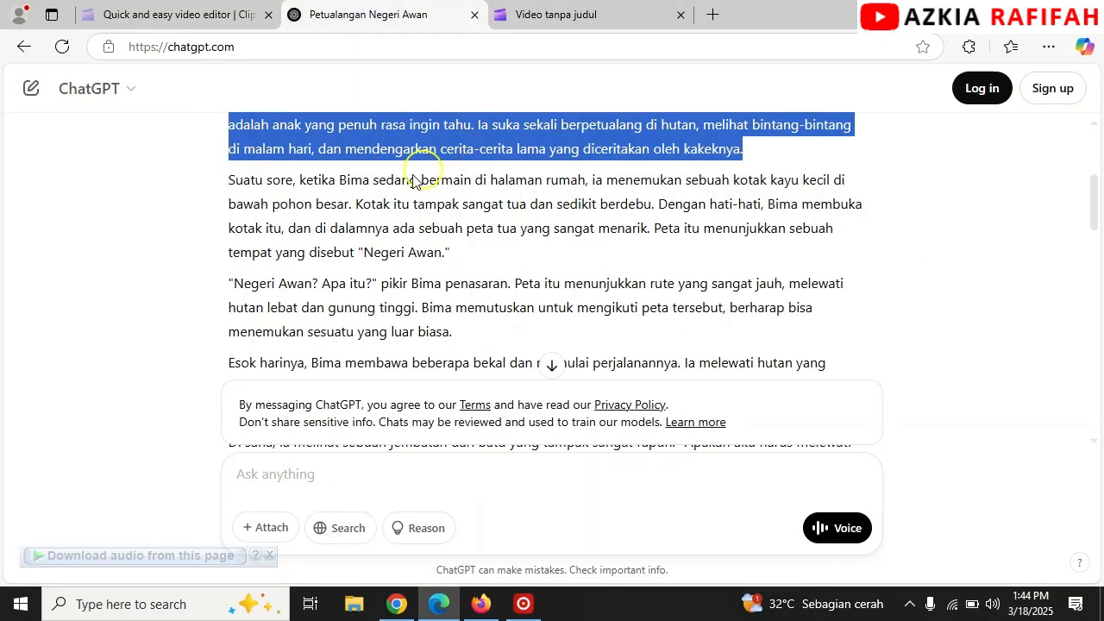
pyautogui.moveTo(229, 180); pyautogui.dragTo(706, 160)
pyautogui.scroll(-8, 641, 296)
pyautogui.scroll(-10, 656, 205)
pyautogui.scroll(-1, 673, 175)
pyautogui.scroll(10, 678, 239)
pyautogui.rightClick(502, 223)
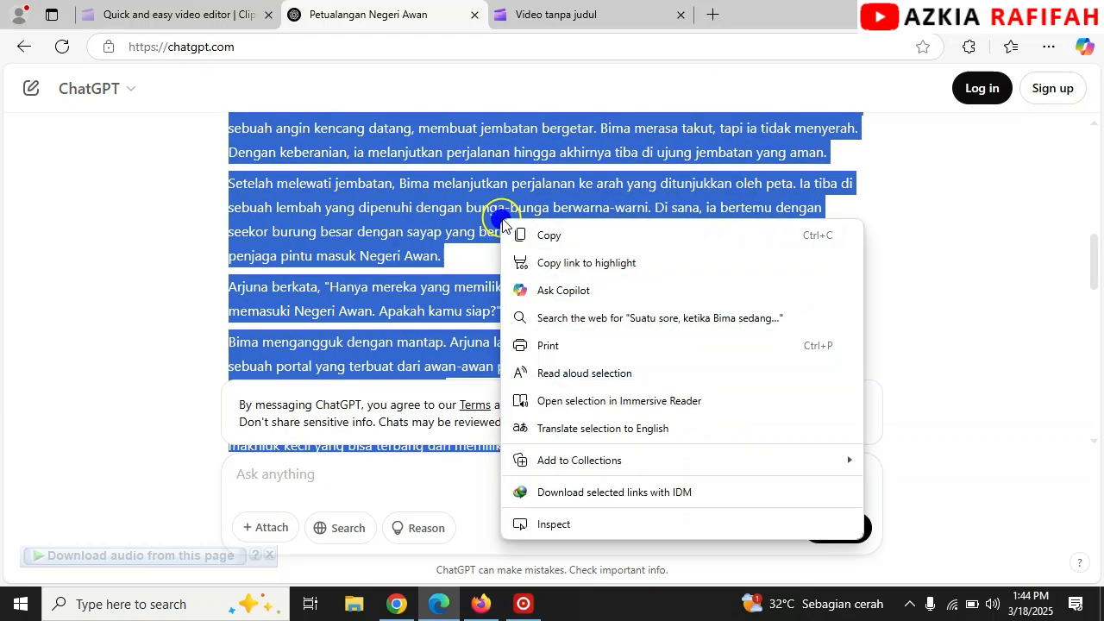
pyautogui.click(530, 235)
# - Return to Clipchamp, paste the copied story into the new text-to-speech clip and save it with the Ardi voice
pyautogui.click(569, 15)
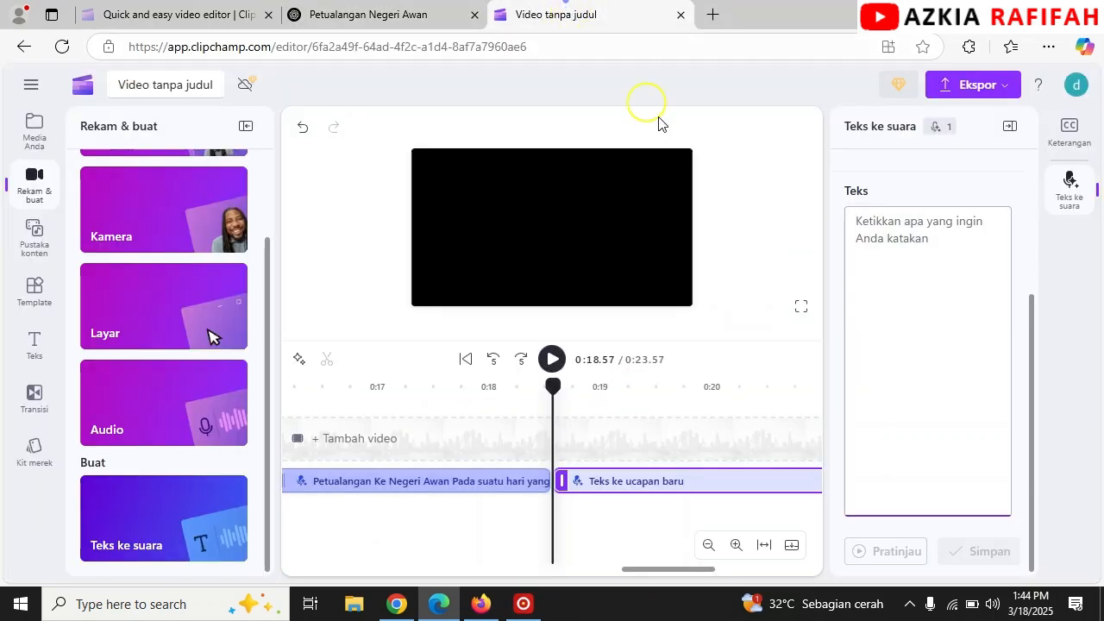
pyautogui.rightClick(906, 244)
pyautogui.click(926, 382)
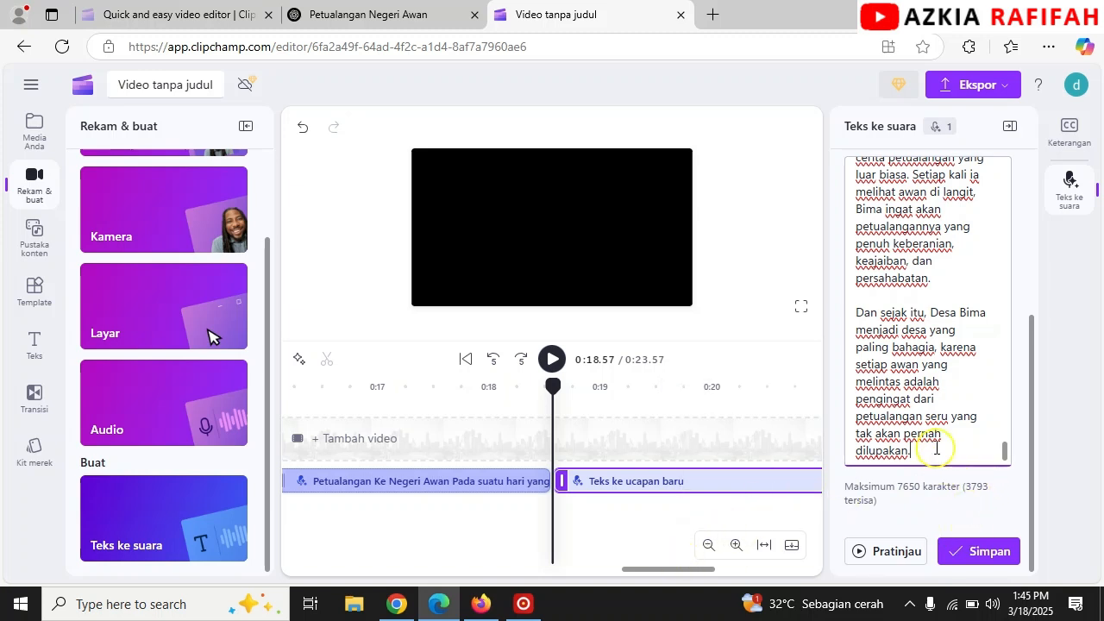
pyautogui.click(989, 554)
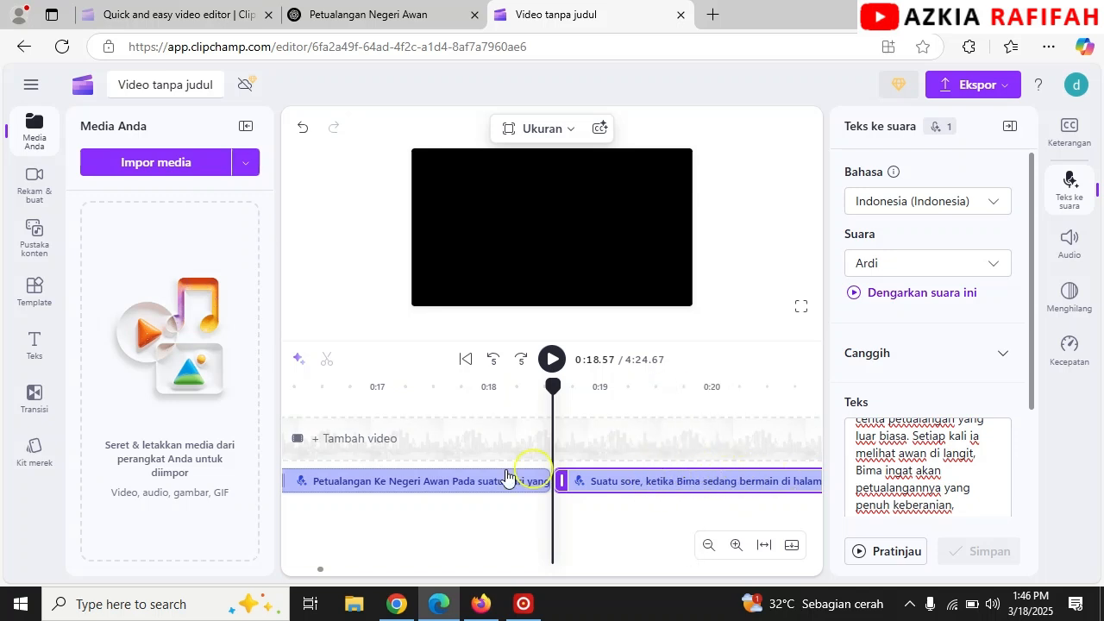
# - Move the playhead to the end of the second voiceover clip at 4:24.67 and select that clip
pyautogui.click(382, 483)
pyautogui.click(634, 483)
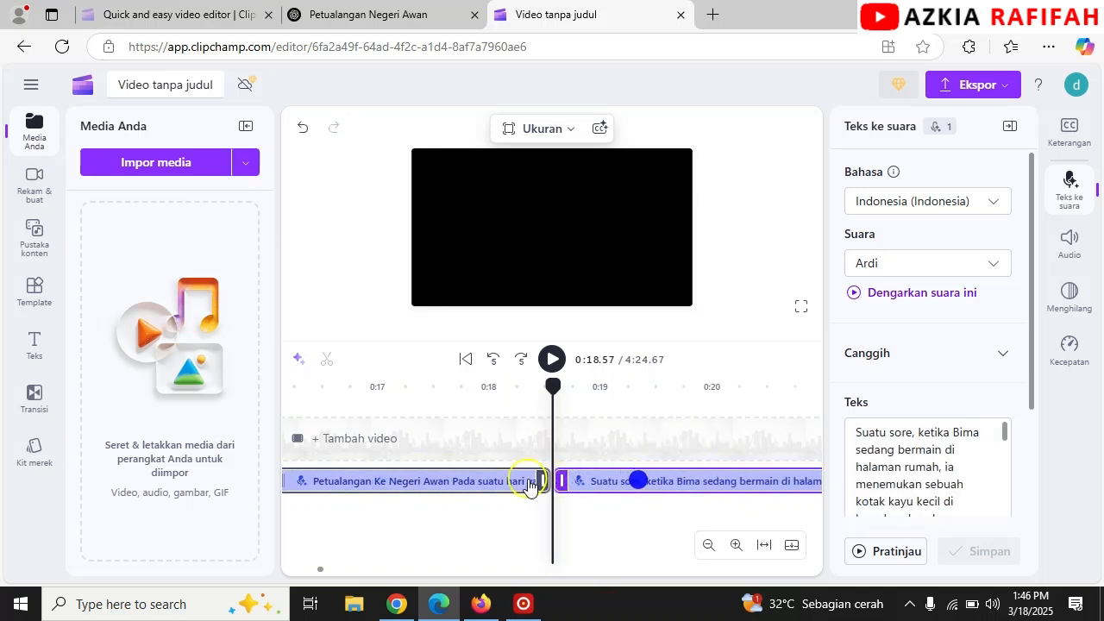
pyautogui.moveTo(321, 572); pyautogui.dragTo(827, 555)
pyautogui.click(646, 464)
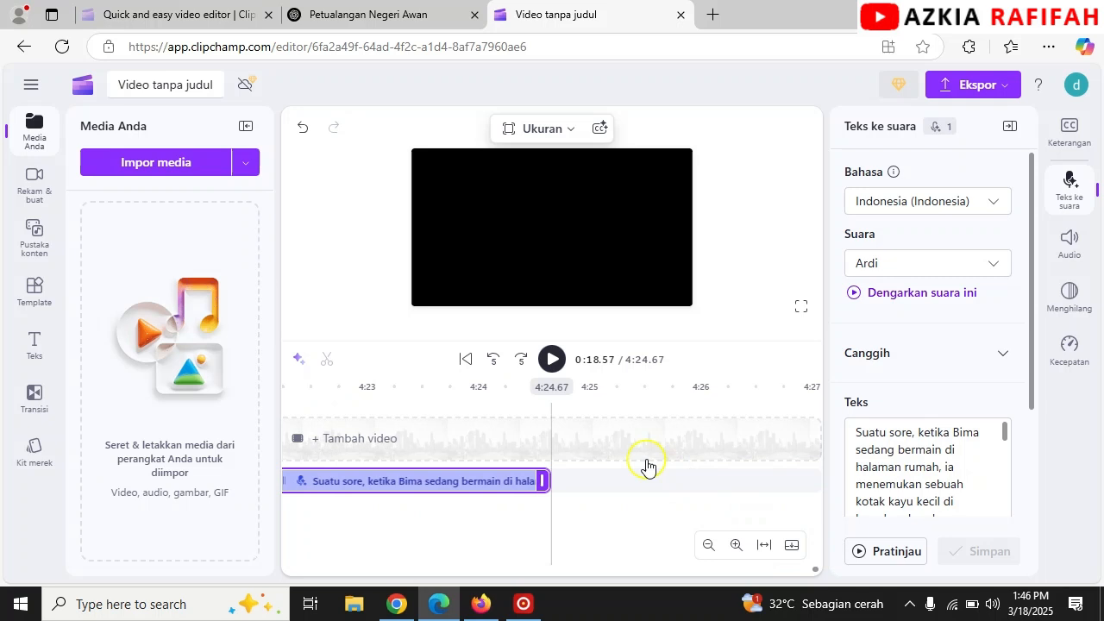
pyautogui.click(552, 401)
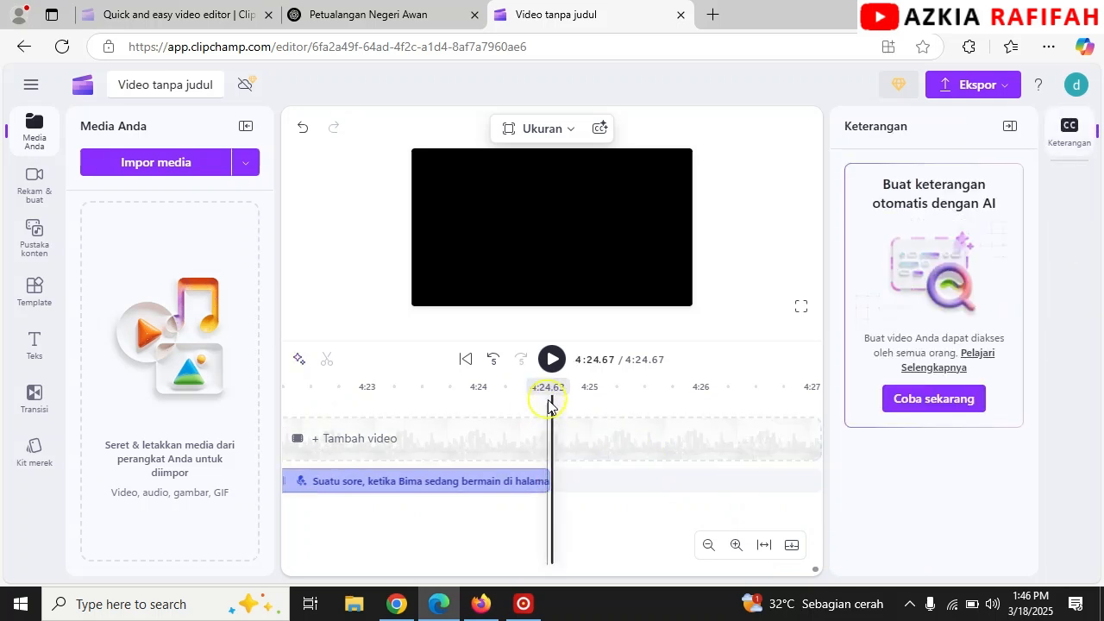
pyautogui.click(550, 482)
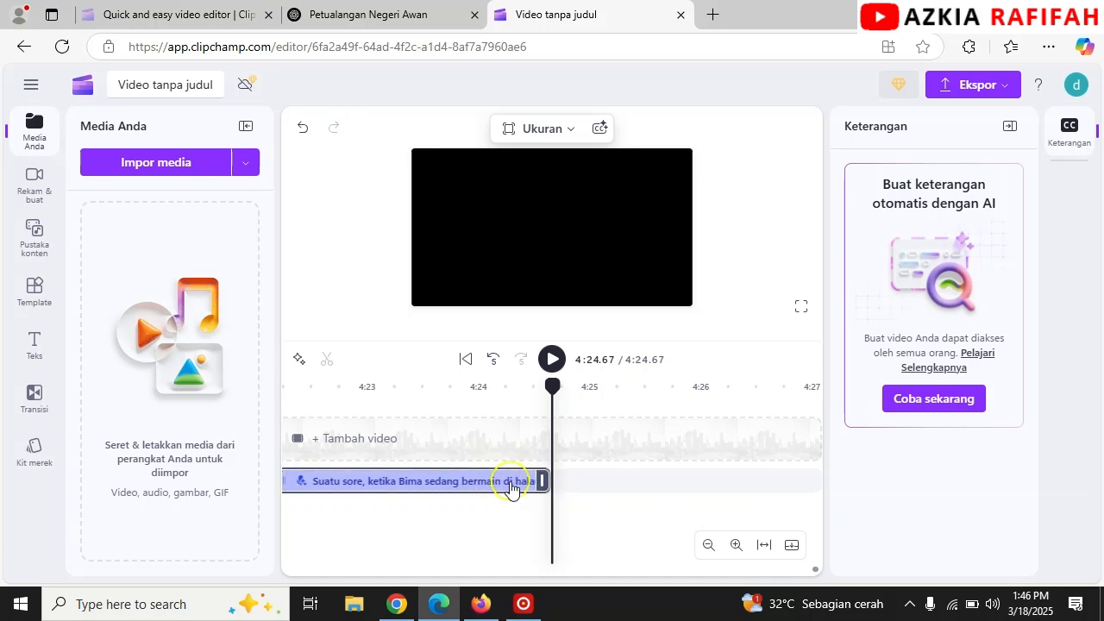
# - Try adding another text-to-speech clip after the second voiceover and undo the addition
pyautogui.click(38, 182)
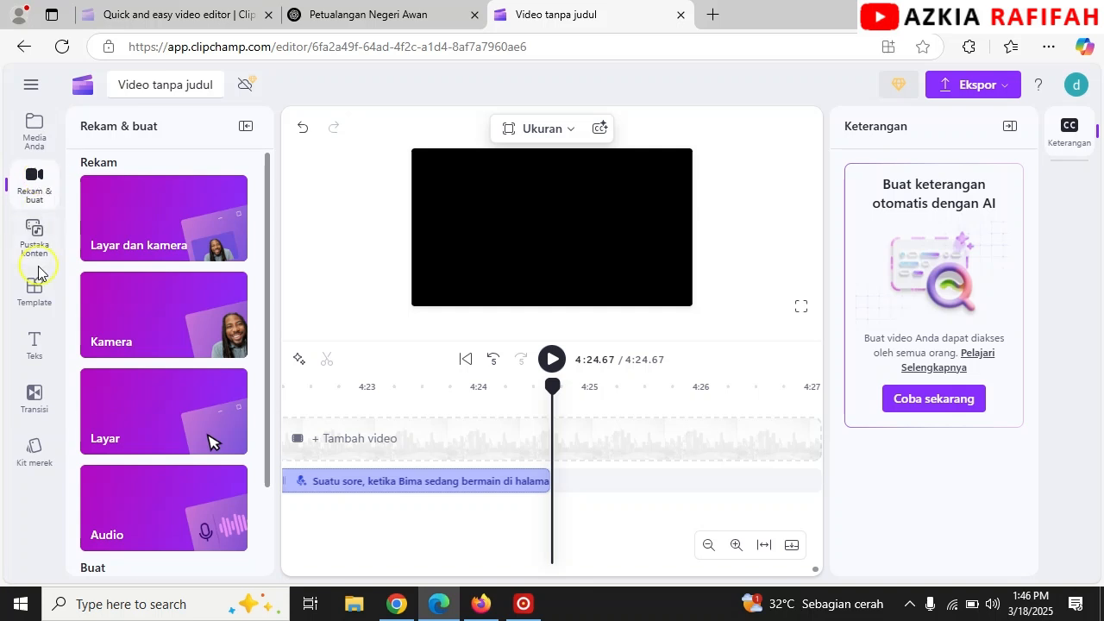
pyautogui.scroll(-2, 128, 423)
pyautogui.click(138, 533)
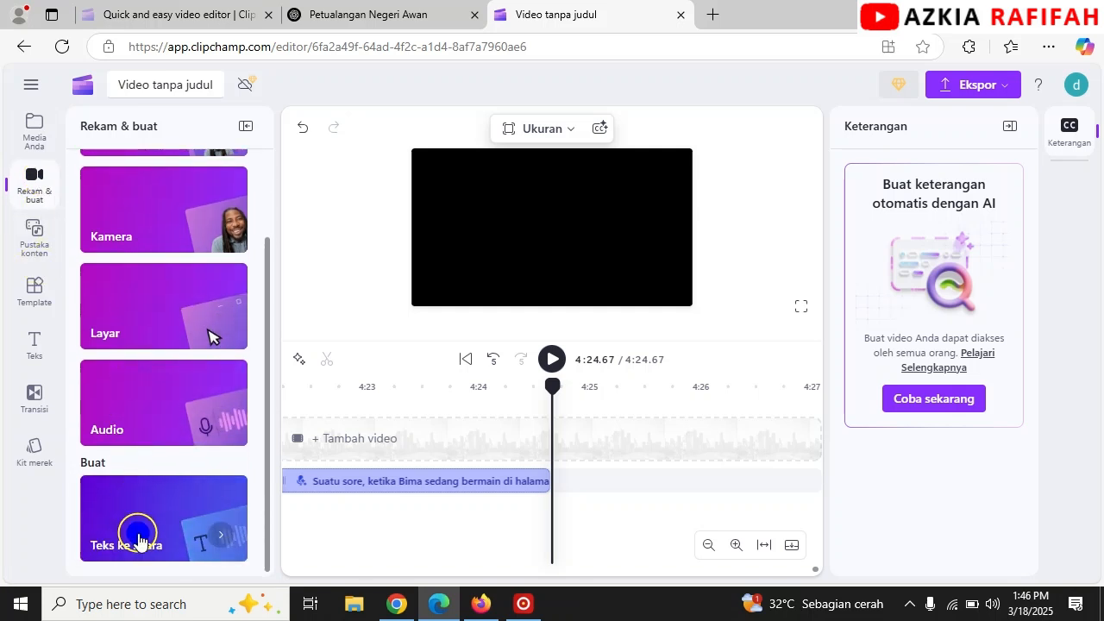
pyautogui.click(932, 452)
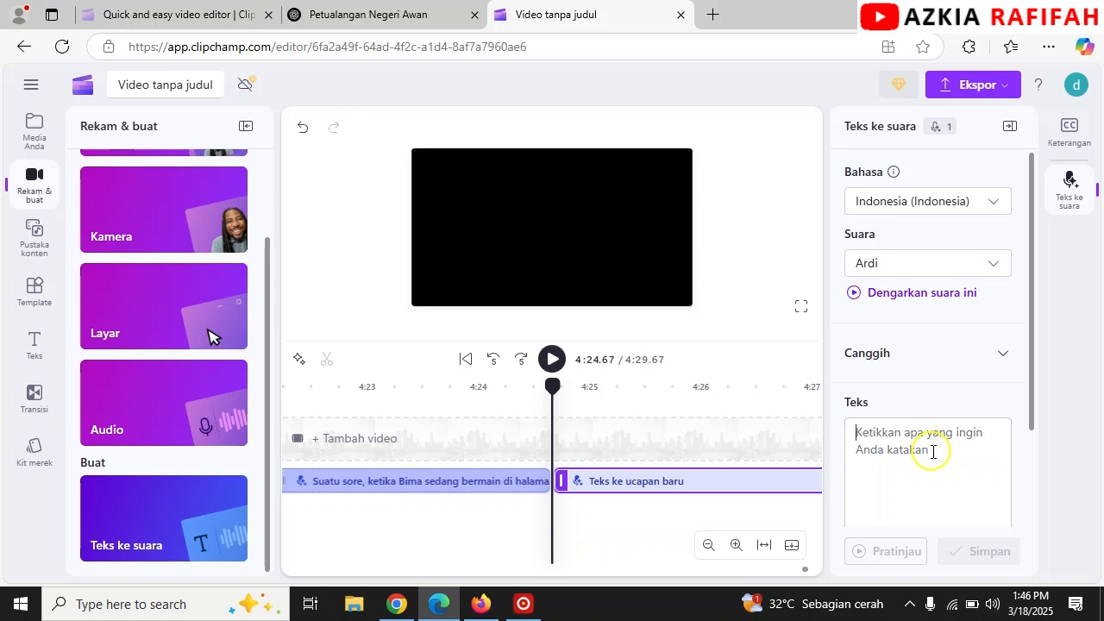
pyautogui.hotkey('ctrl', 'z')
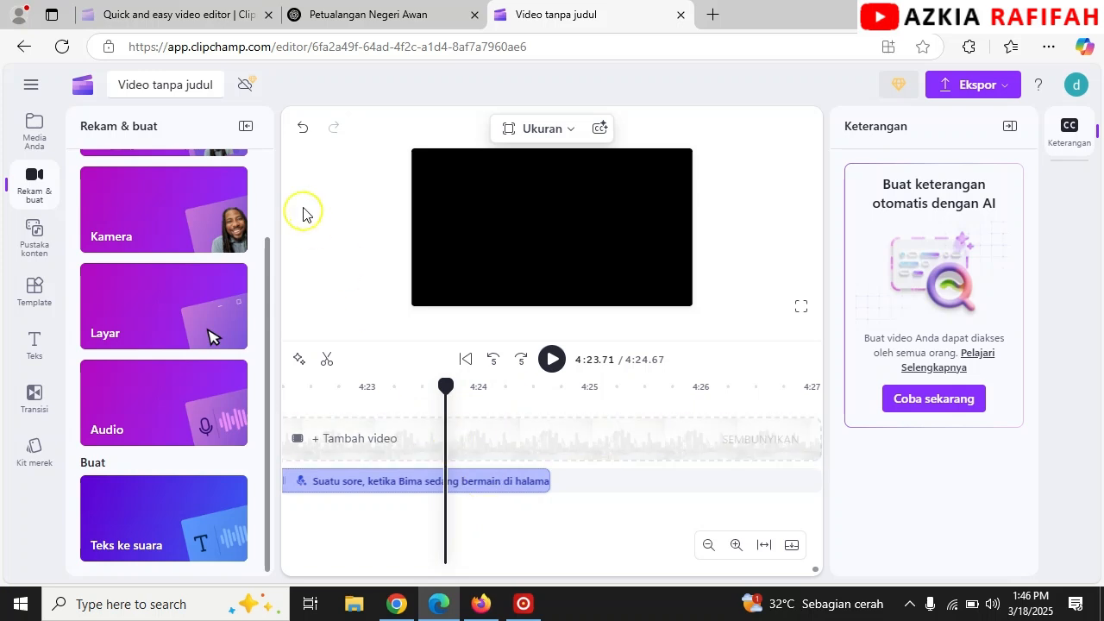
# - Rename the project as CERITA ANAK
pyautogui.click(174, 85)
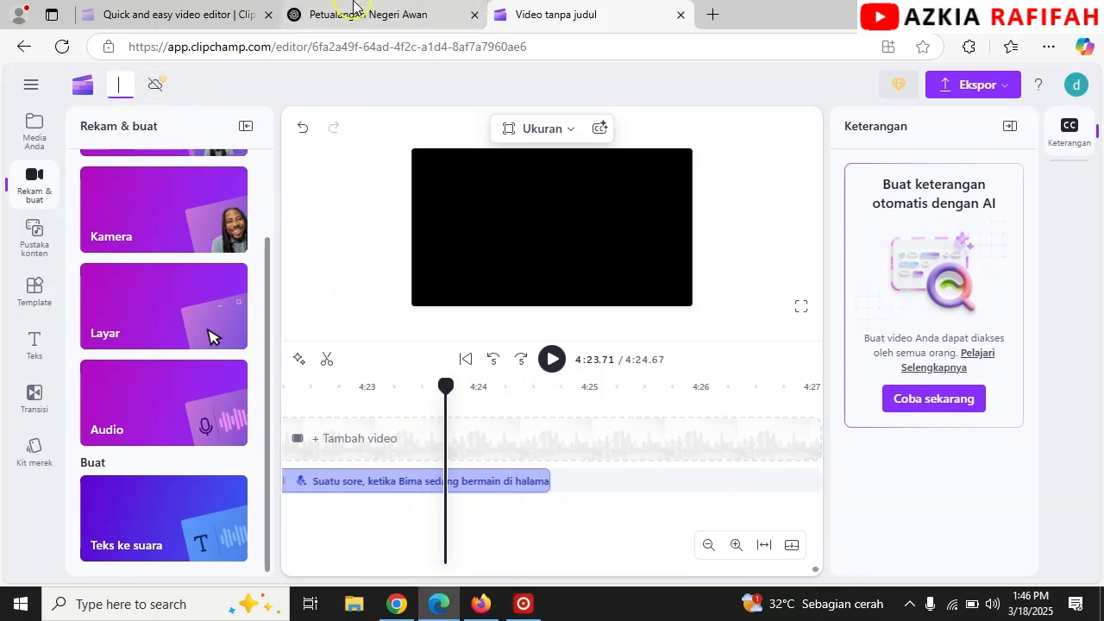
pyautogui.write('CERIT')
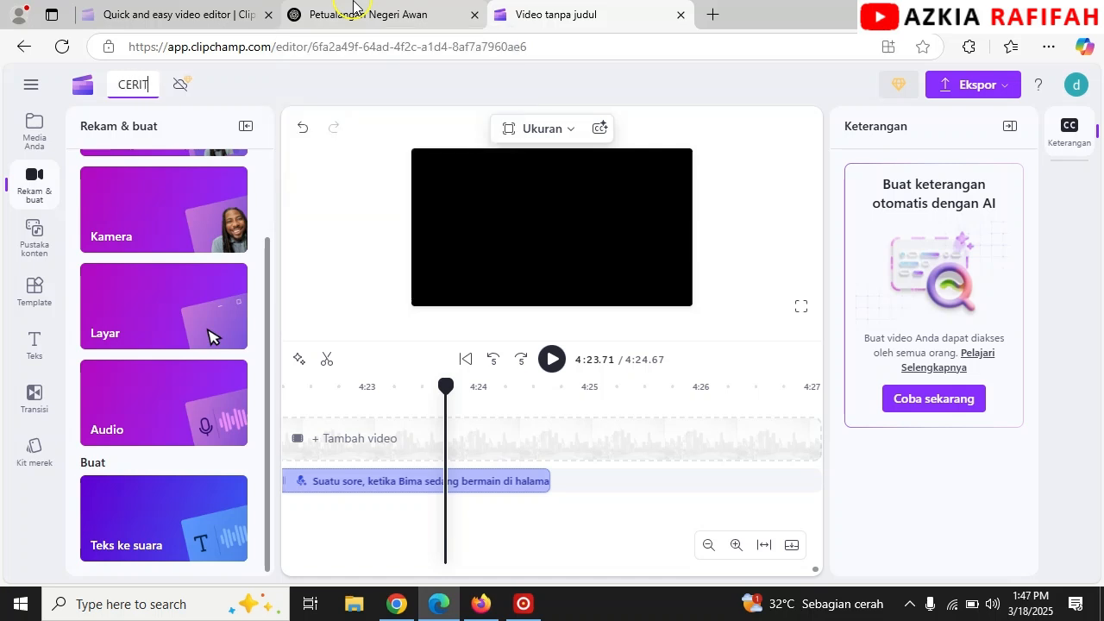
pyautogui.write('A ANAK')
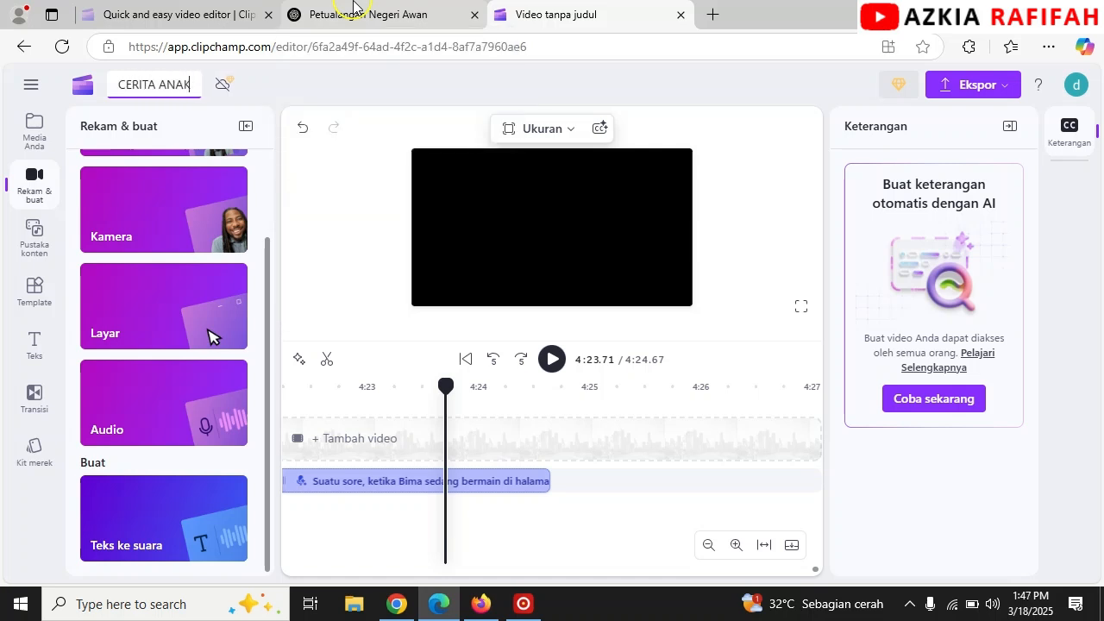
pyautogui.click(860, 100)
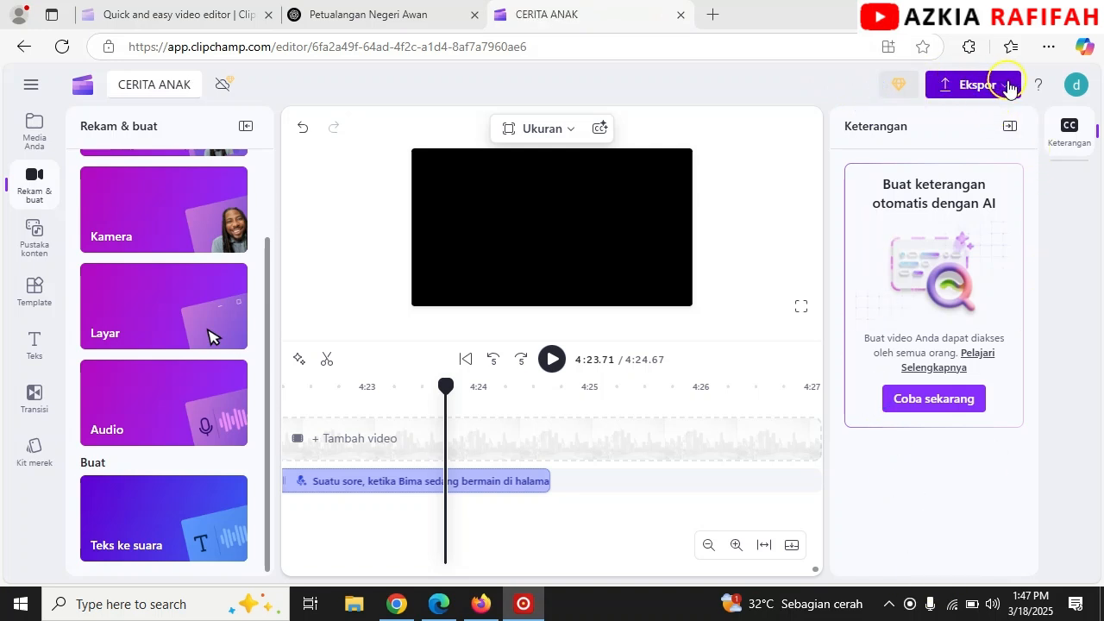
# - Export the project as a 720p video and save it to the computer
pyautogui.click(1008, 87)
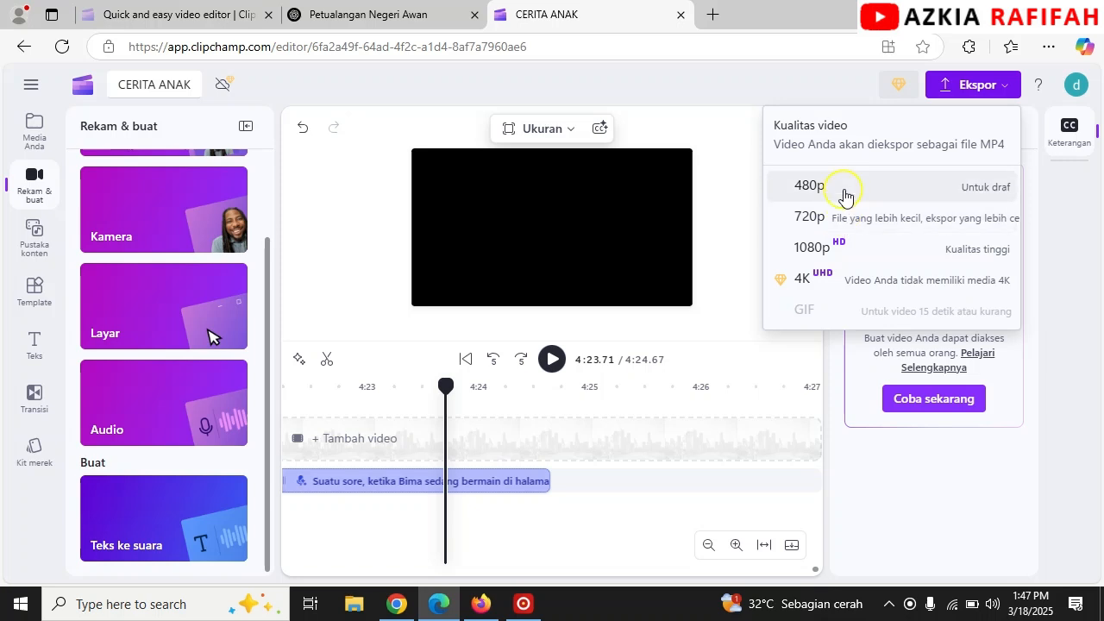
pyautogui.click(882, 218)
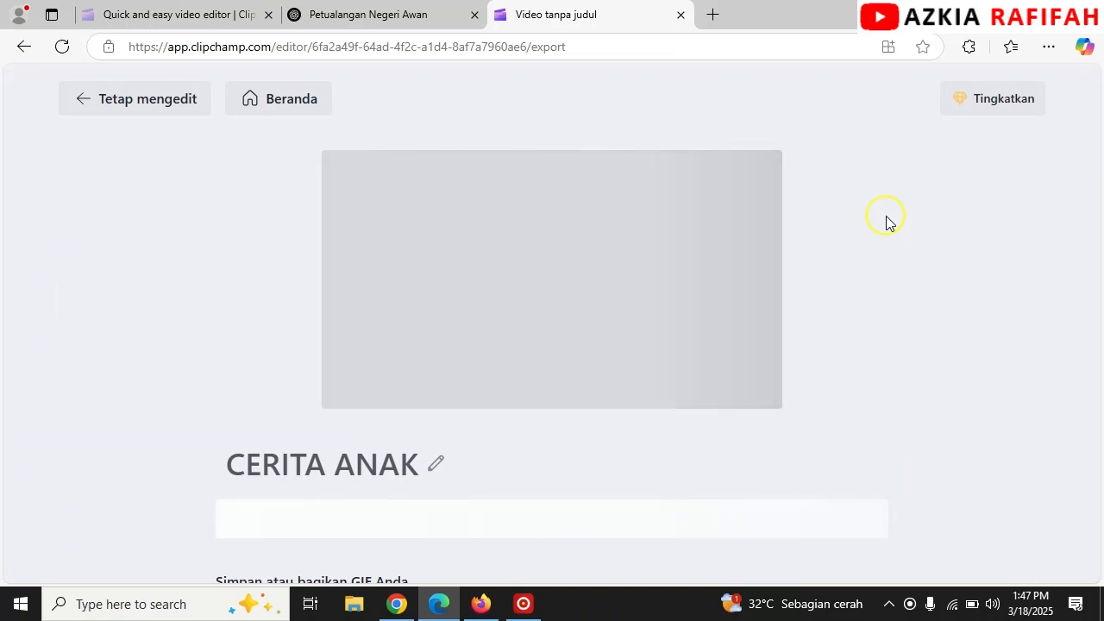
pyautogui.click(868, 530)
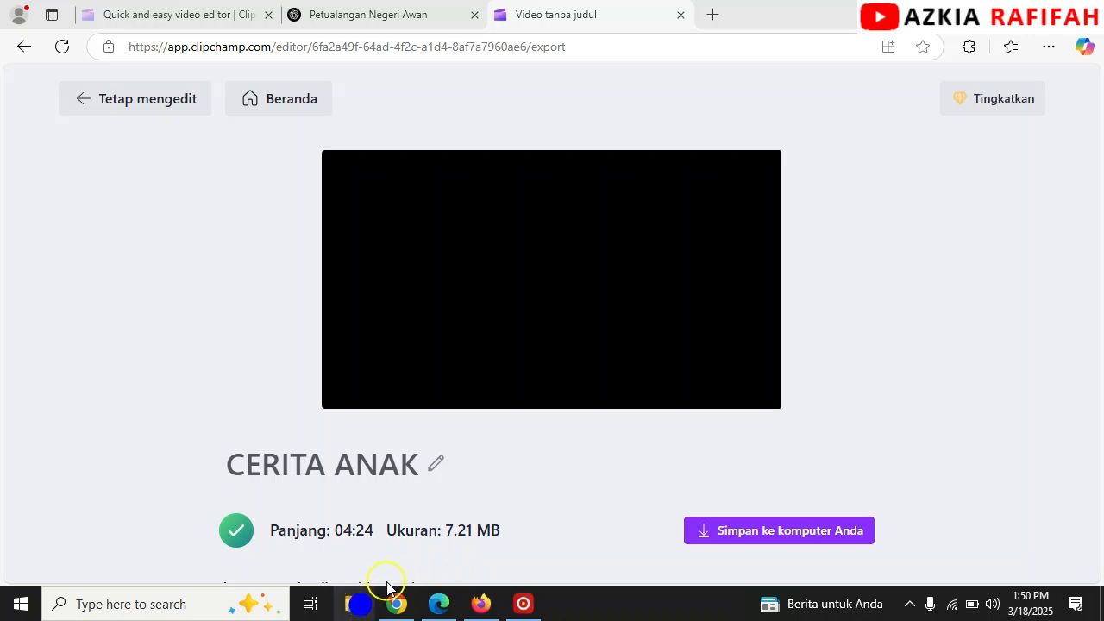
# - Check the exported CERITA ANAK video in the Downloads folder in File Explorer
pyautogui.press('super+e')
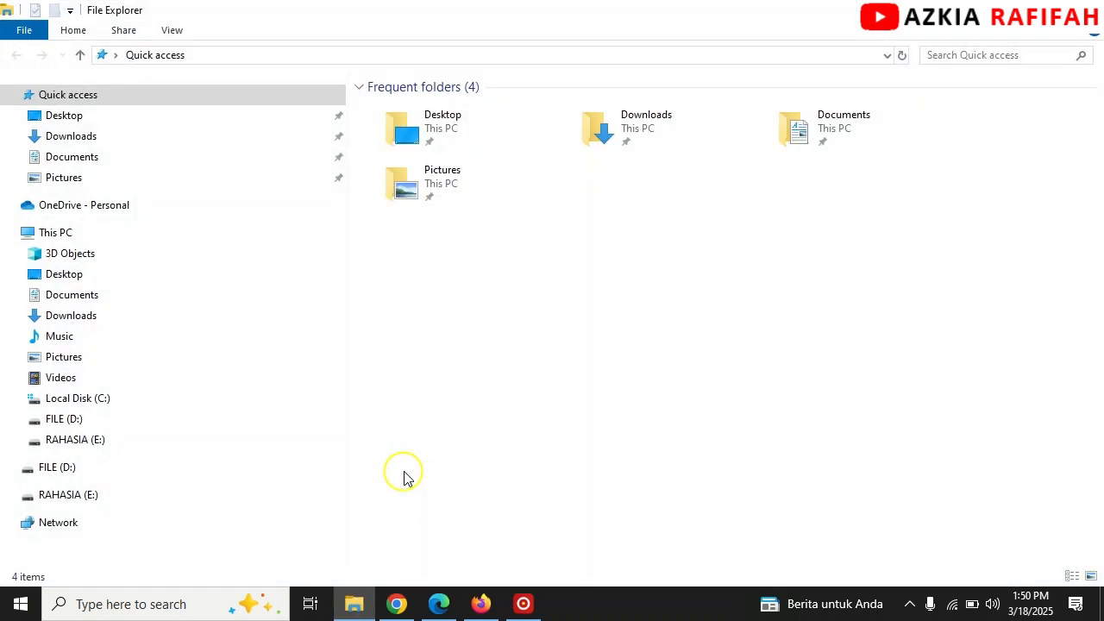
pyautogui.click(92, 137)
pyautogui.click(396, 164)
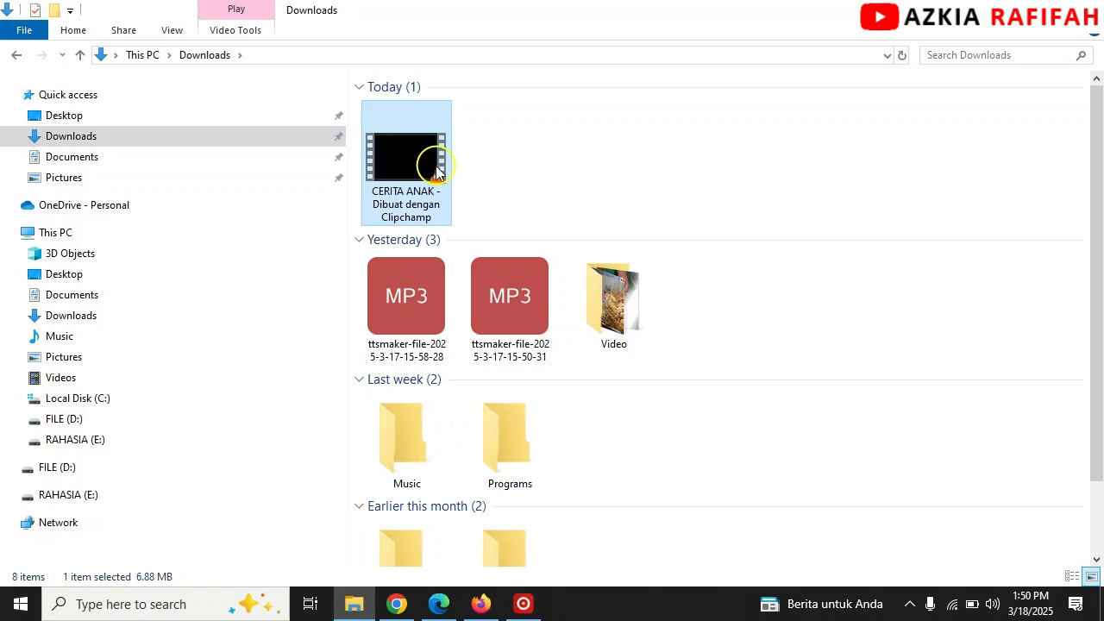
# - Switch back to Clipchamp, return from the export page to the editor and examine the second voiceover clip
pyautogui.click(440, 605)
pyautogui.click(483, 522)
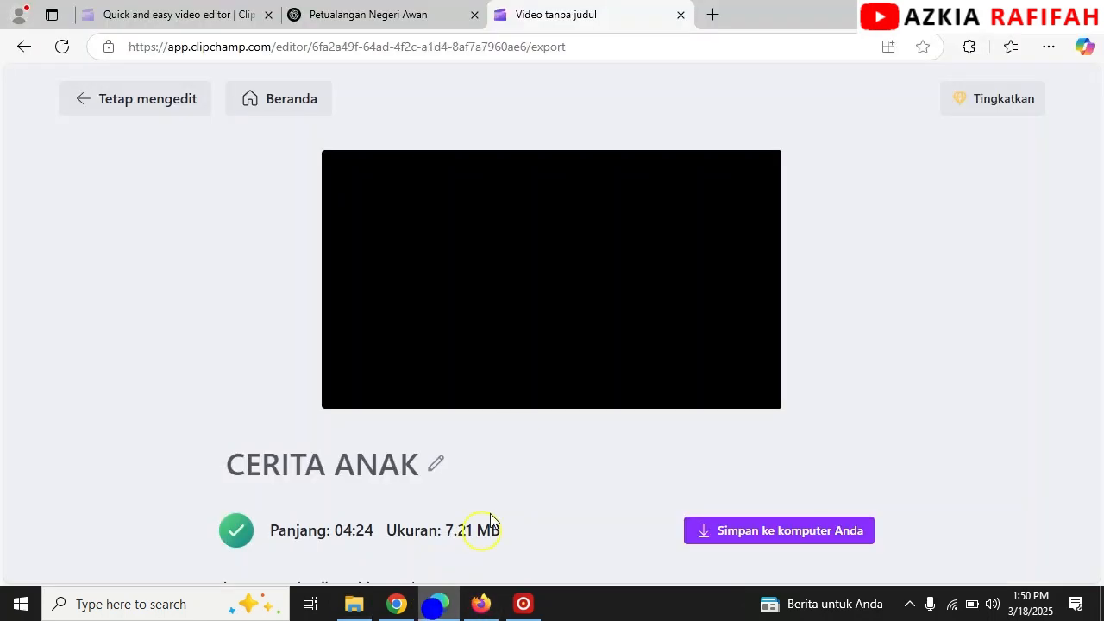
pyautogui.click(108, 101)
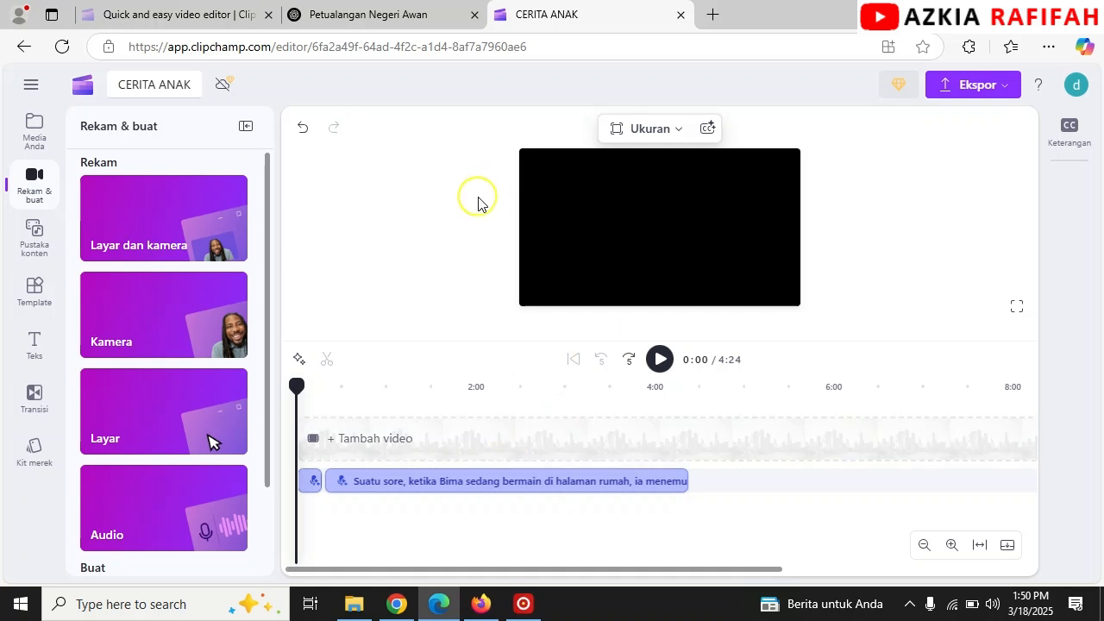
pyautogui.click(456, 479)
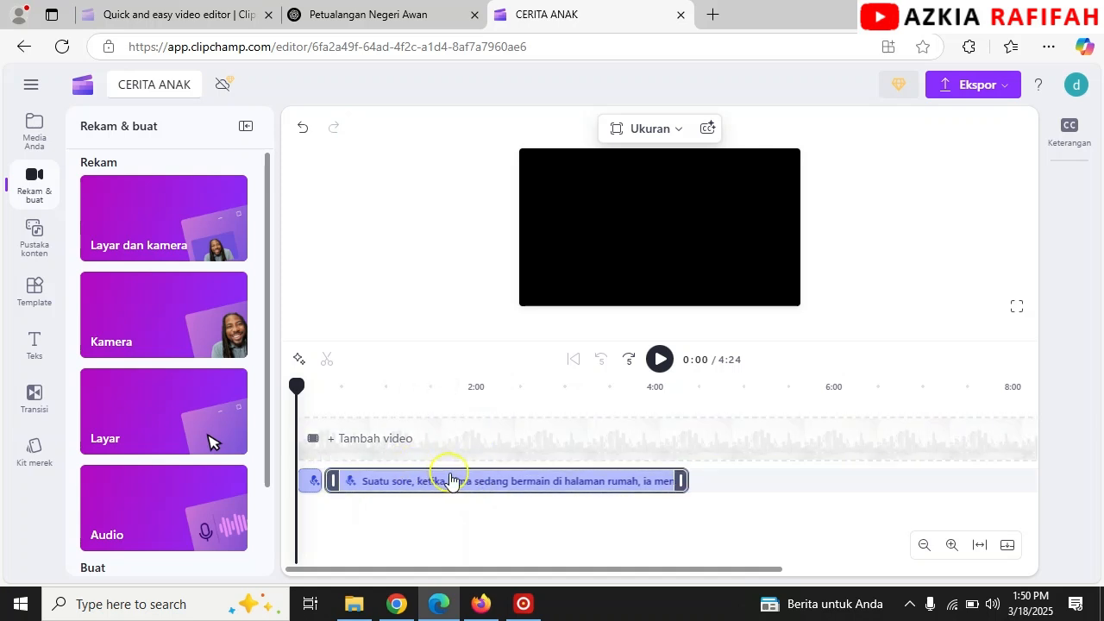
pyautogui.click(402, 440)
pyautogui.click(418, 488)
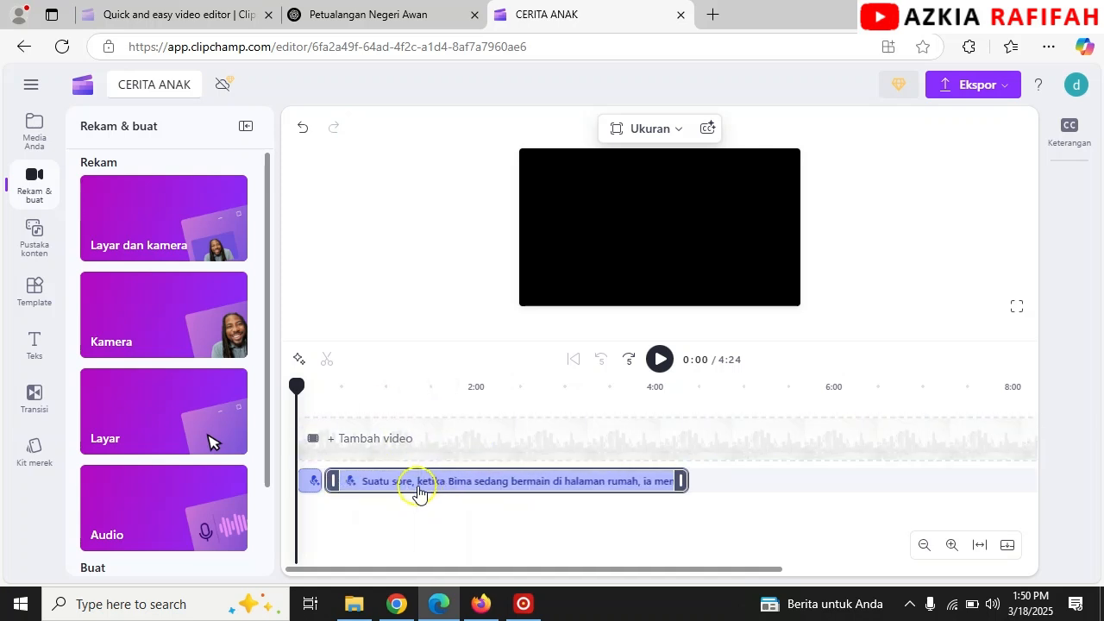
pyautogui.click(420, 466)
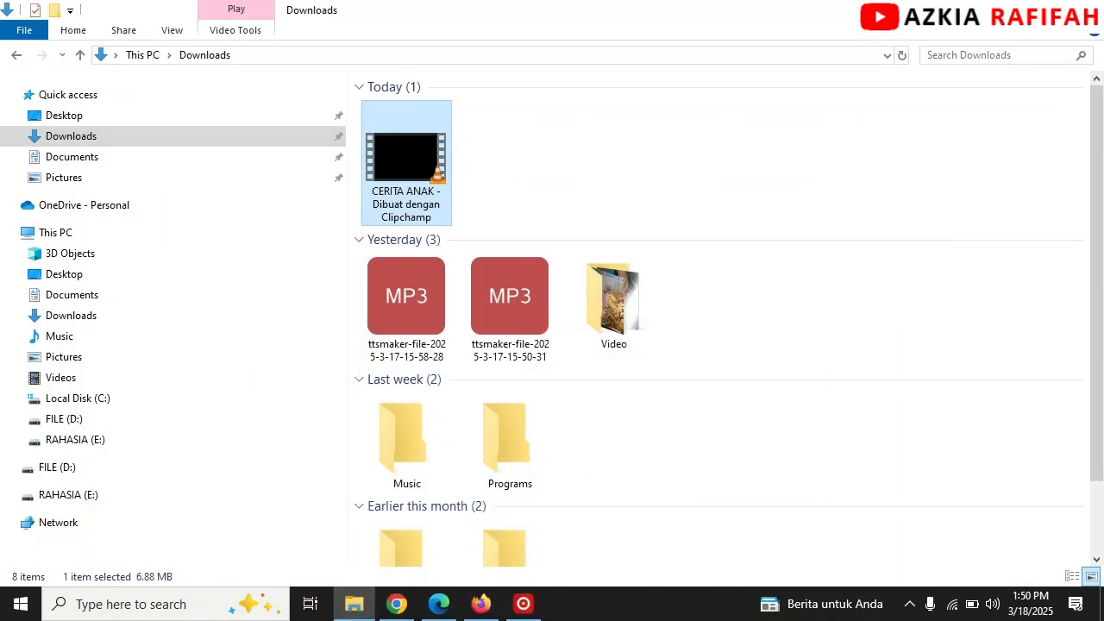
# - Switch to CapCut by launching it from the desktop and create a new project
pyautogui.press('super+d')
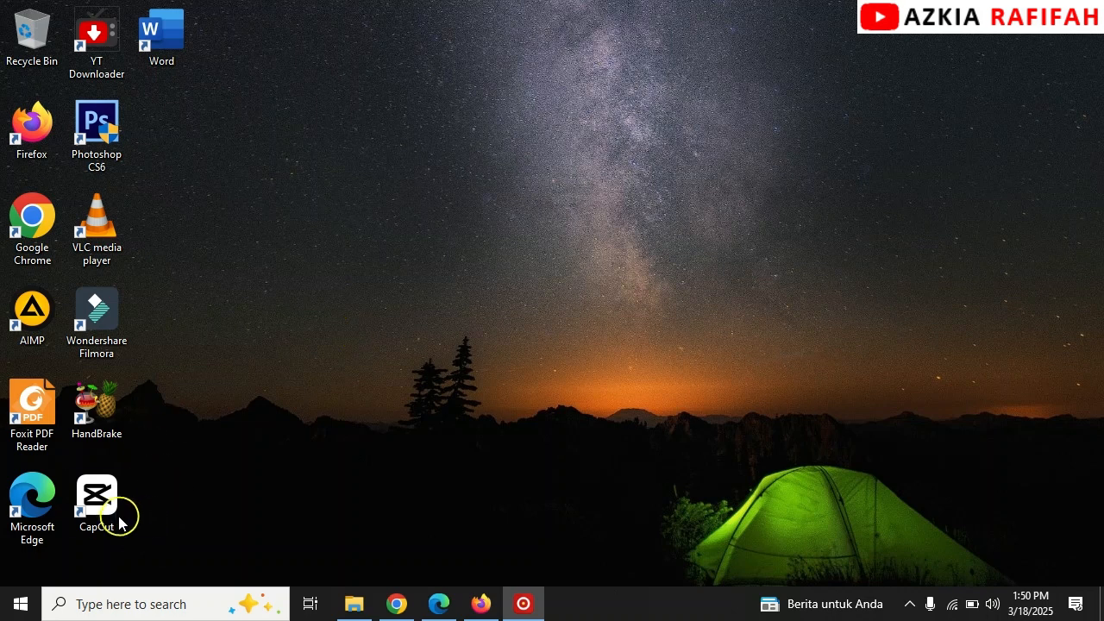
pyautogui.click(107, 502)
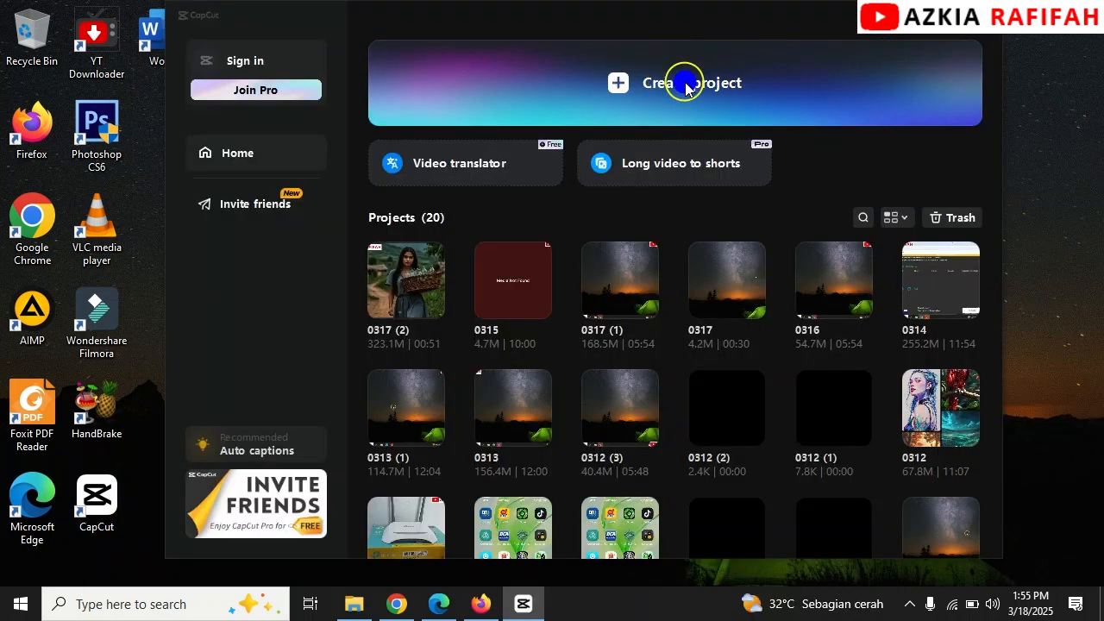
pyautogui.click(682, 82)
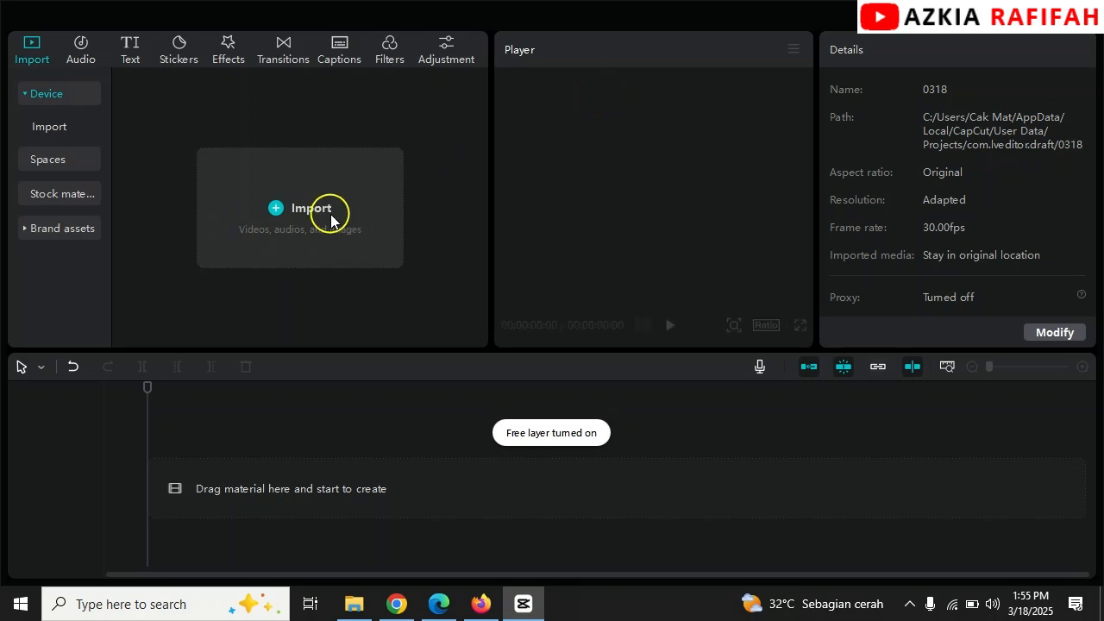
# - Import the three AlbedoBase_XL castle images and the CERITA ANAK video from the Downloads folder
pyautogui.click(330, 218)
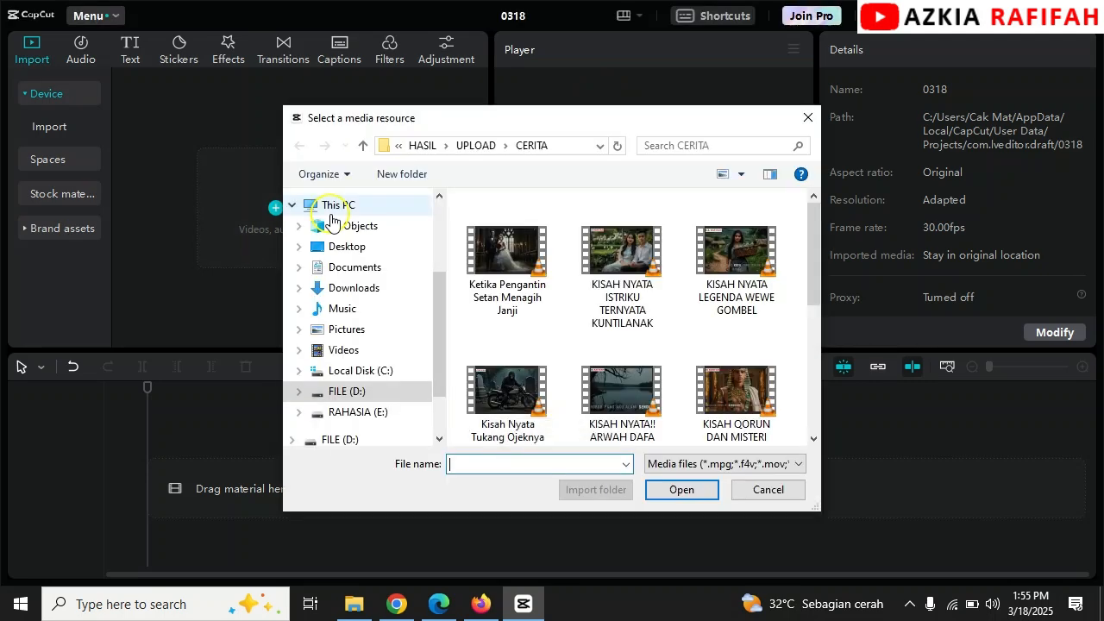
pyautogui.click(349, 290)
pyautogui.click(507, 311)
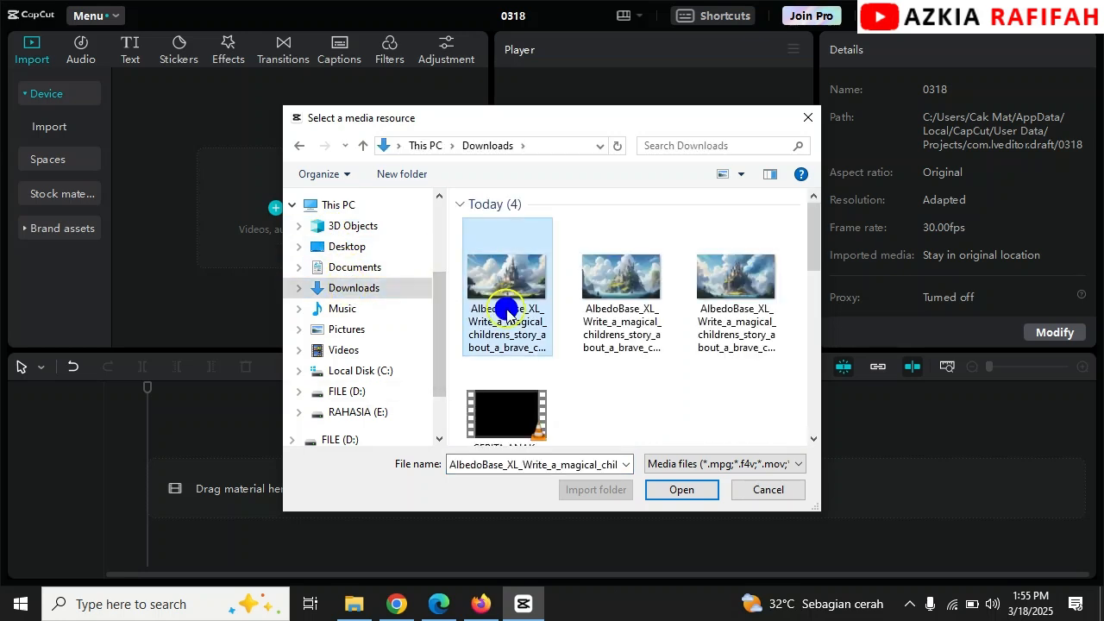
pyautogui.keyDown('ctrl'); pyautogui.click(609, 313); pyautogui.keyUp('ctrl')
pyautogui.keyDown('ctrl'); pyautogui.click(733, 296); pyautogui.keyUp('ctrl')
pyautogui.keyDown('ctrl'); pyautogui.click(535, 414); pyautogui.keyUp('ctrl')
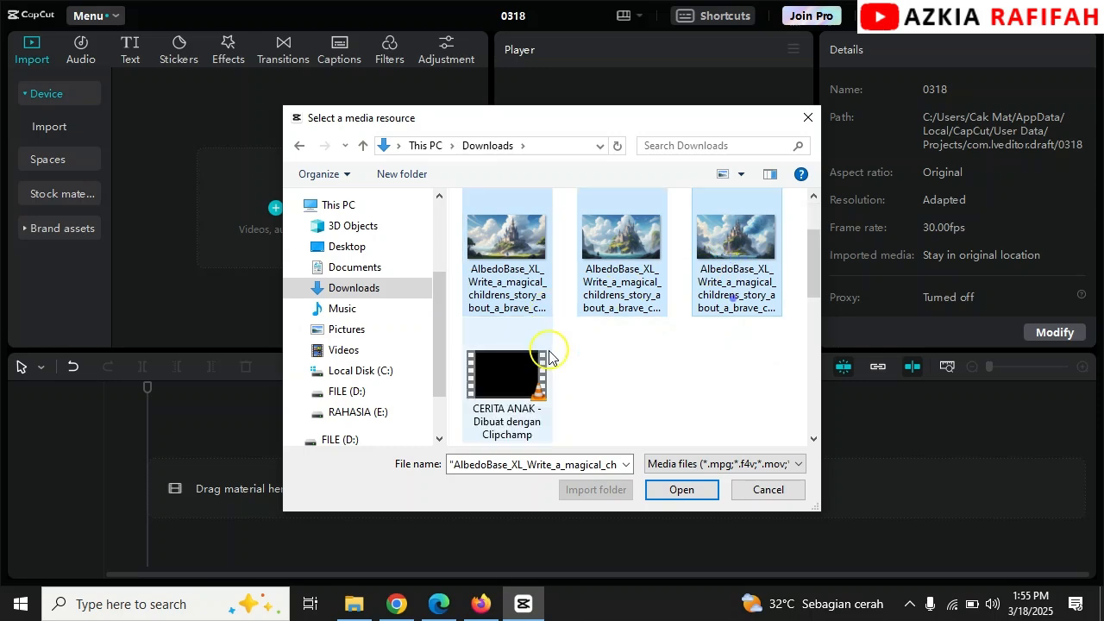
pyautogui.keyDown('ctrl'); pyautogui.click(547, 380); pyautogui.keyUp('ctrl')
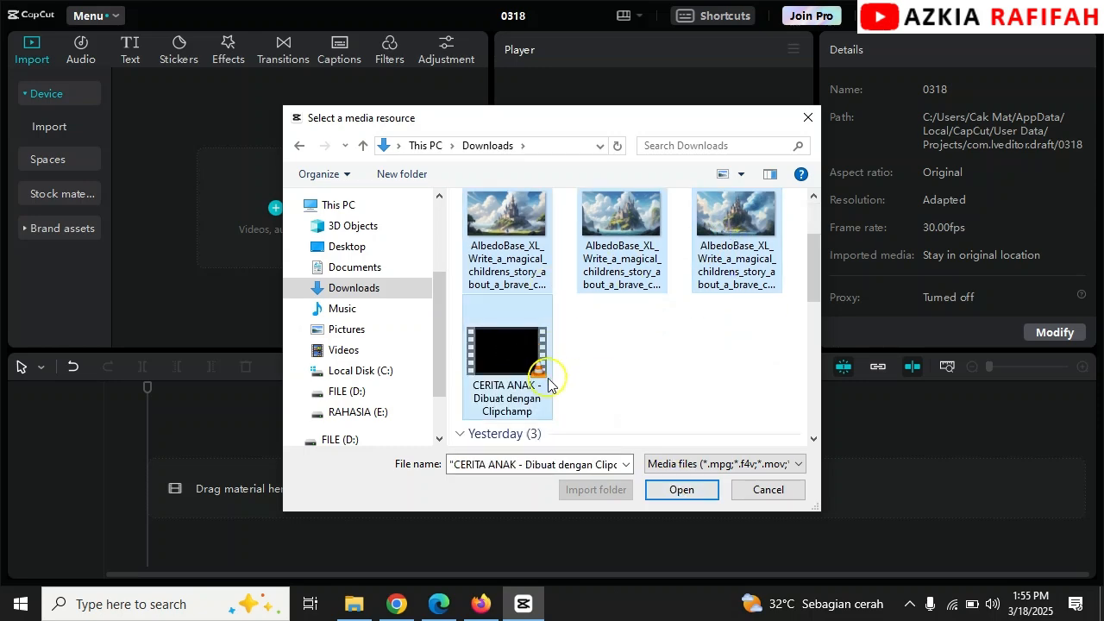
pyautogui.click(682, 489)
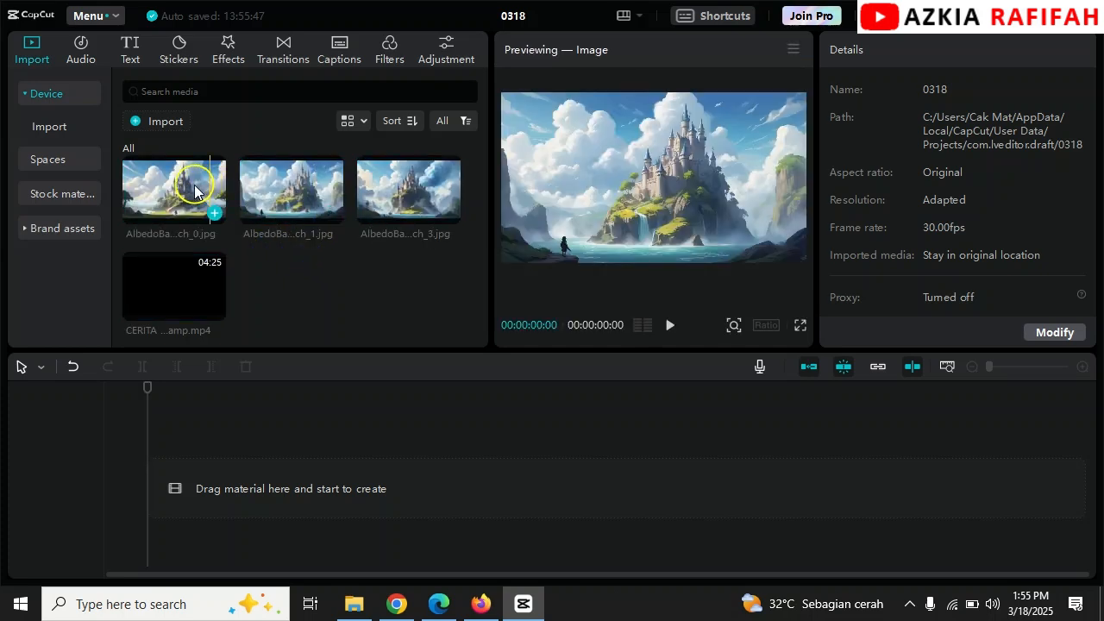
# - Place the three castle images one after another on the timeline and add the CERITA ANAK video behind them
pyautogui.moveTo(296, 184); pyautogui.dragTo(185, 498)
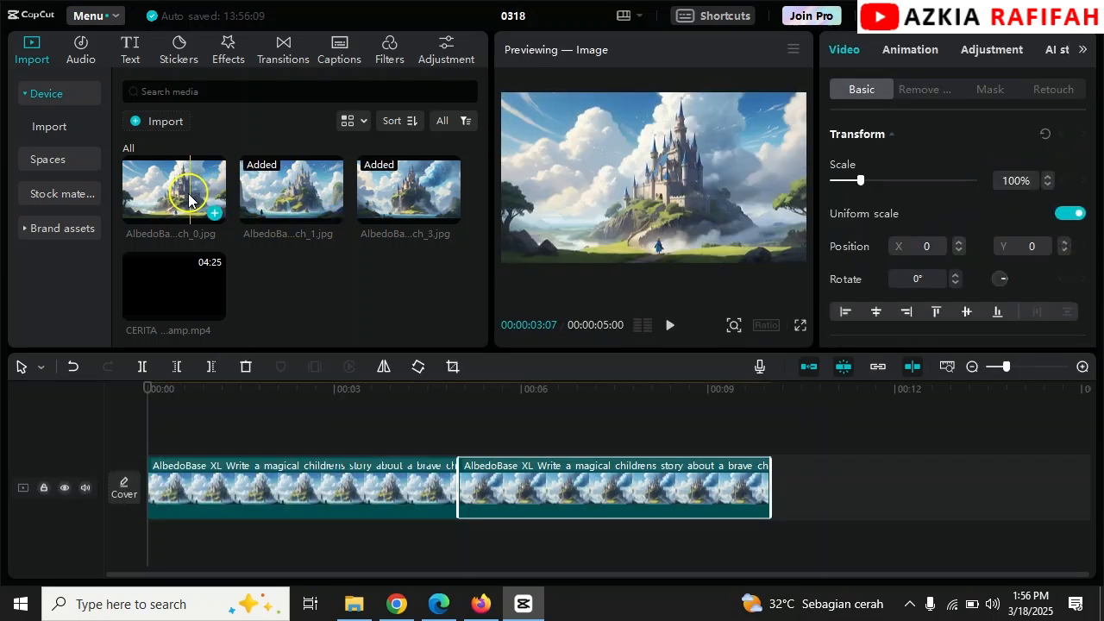
pyautogui.moveTo(177, 185); pyautogui.dragTo(769, 488)
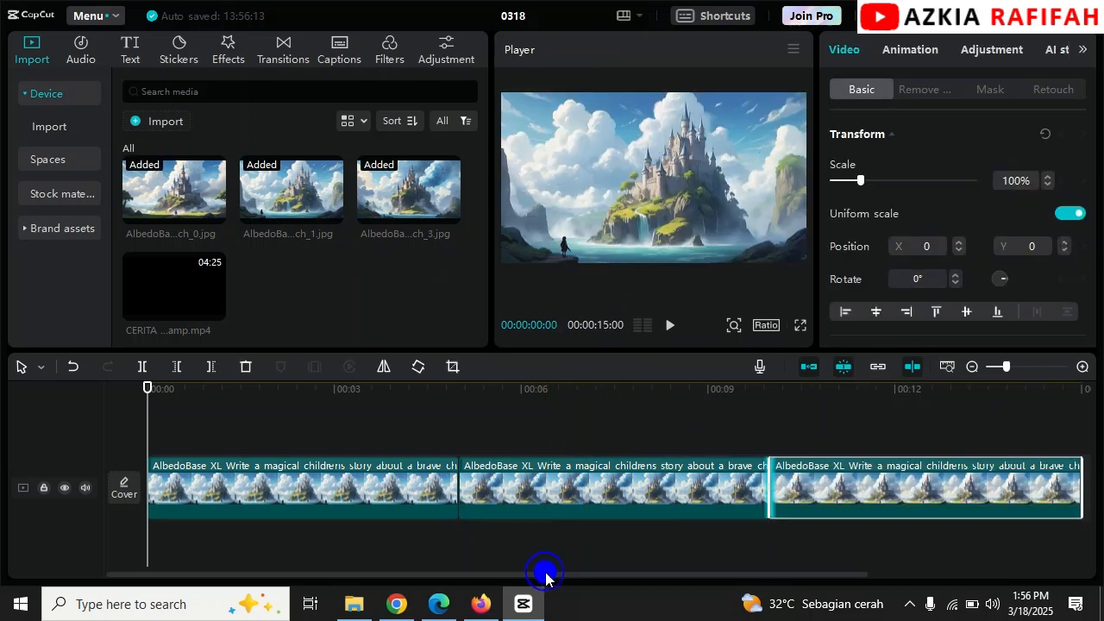
pyautogui.moveTo(546, 575); pyautogui.dragTo(797, 561)
pyautogui.click(451, 410)
pyautogui.moveTo(178, 291); pyautogui.dragTo(897, 496)
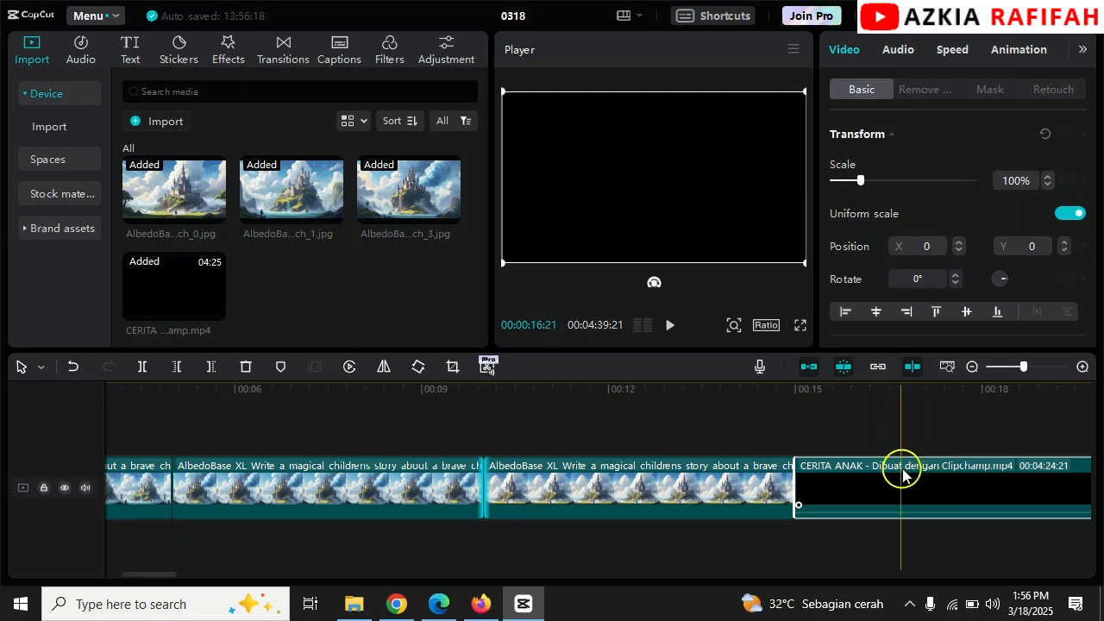
# - Extract the audio from the CERITA ANAK video clip and shift the extracted audio earlier on its track
pyautogui.click(808, 389)
pyautogui.moveTo(808, 389); pyautogui.dragTo(882, 419)
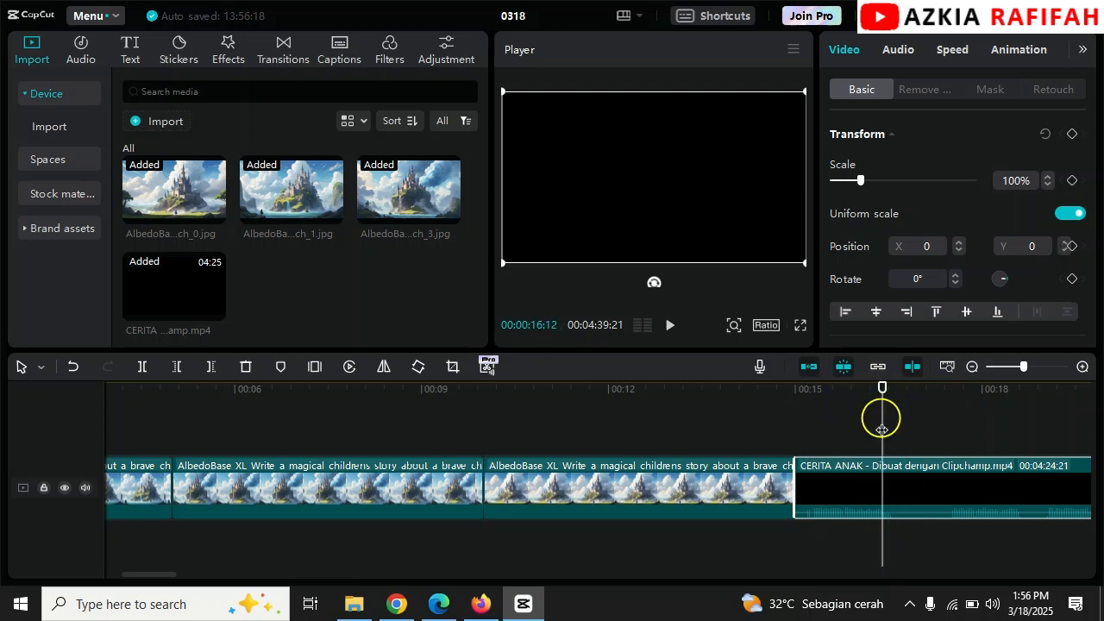
pyautogui.rightClick(880, 474)
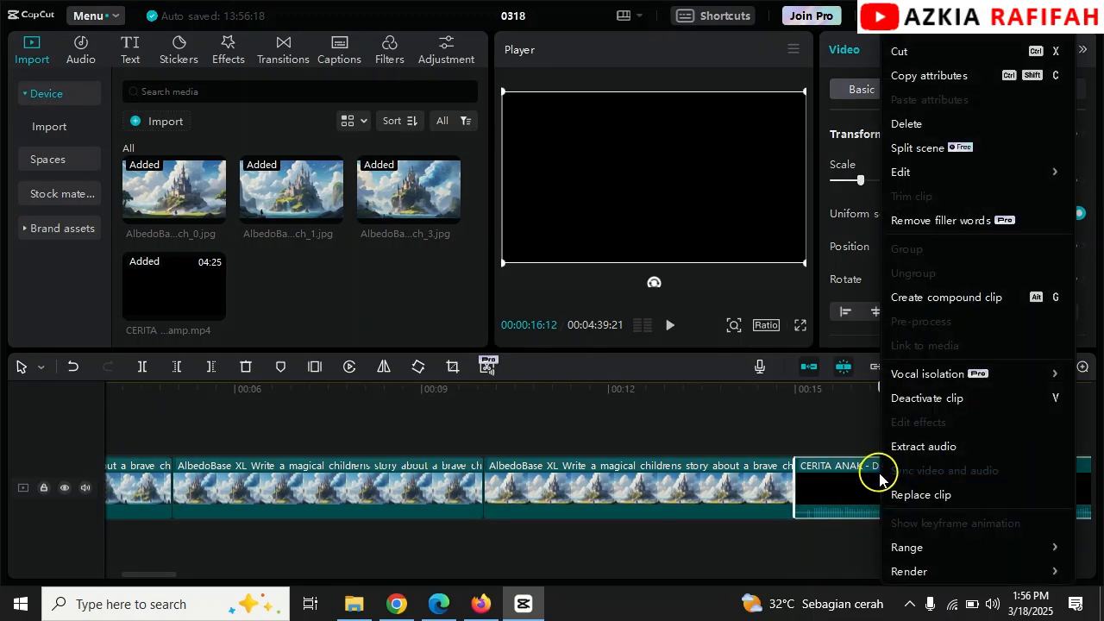
pyautogui.click(909, 450)
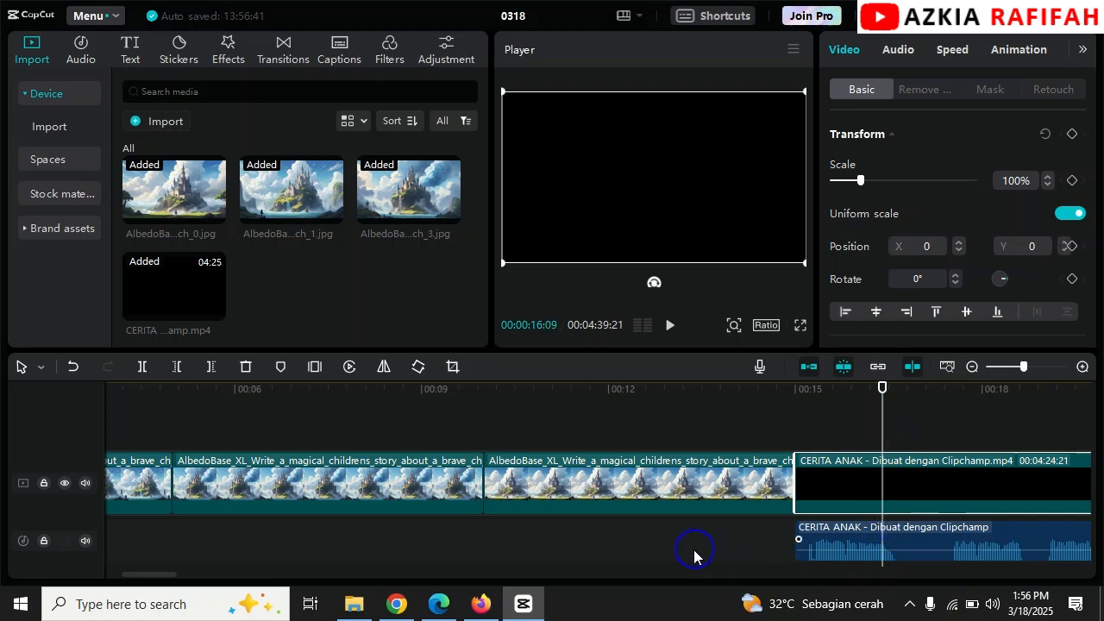
pyautogui.moveTo(695, 556); pyautogui.dragTo(686, 548)
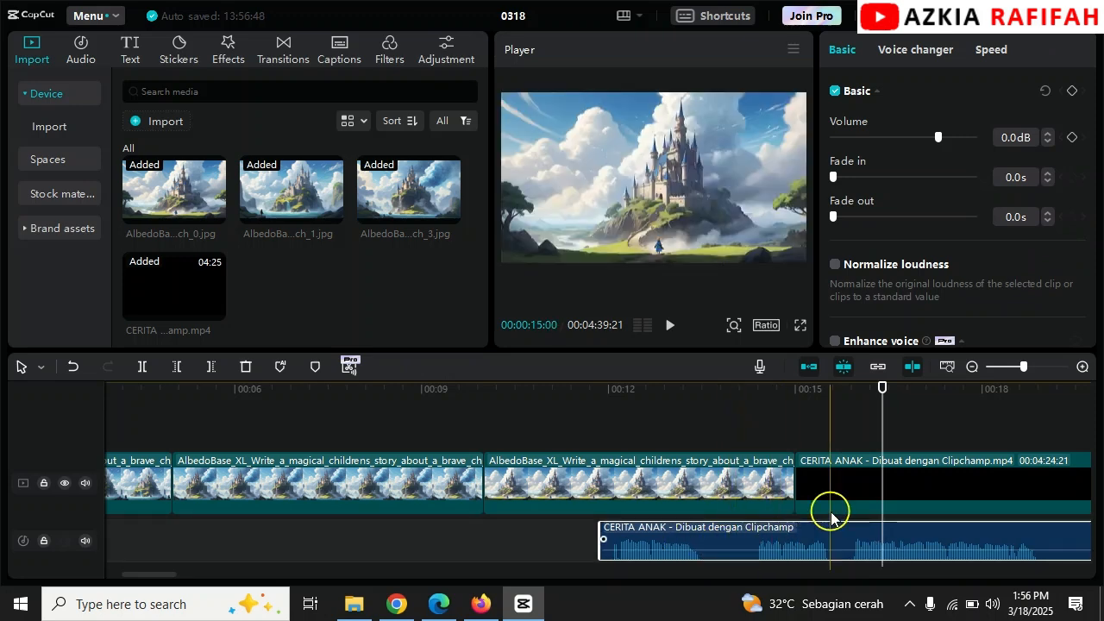
# - Delete the black CERITA ANAK video clip from the timeline, keeping its extracted audio
pyautogui.rightClick(858, 475)
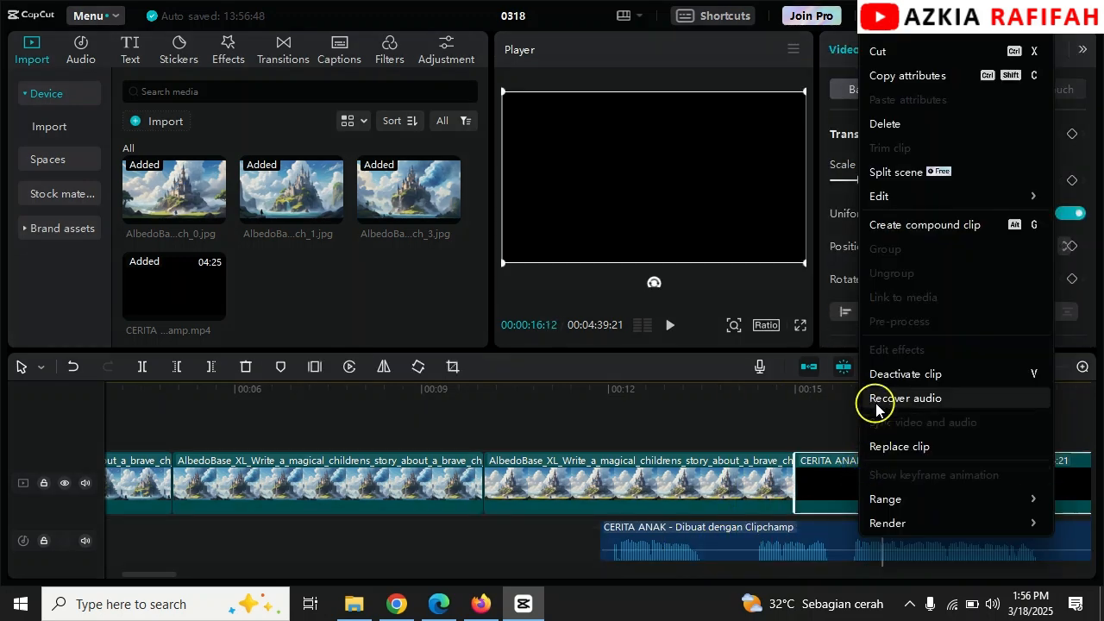
pyautogui.click(809, 486)
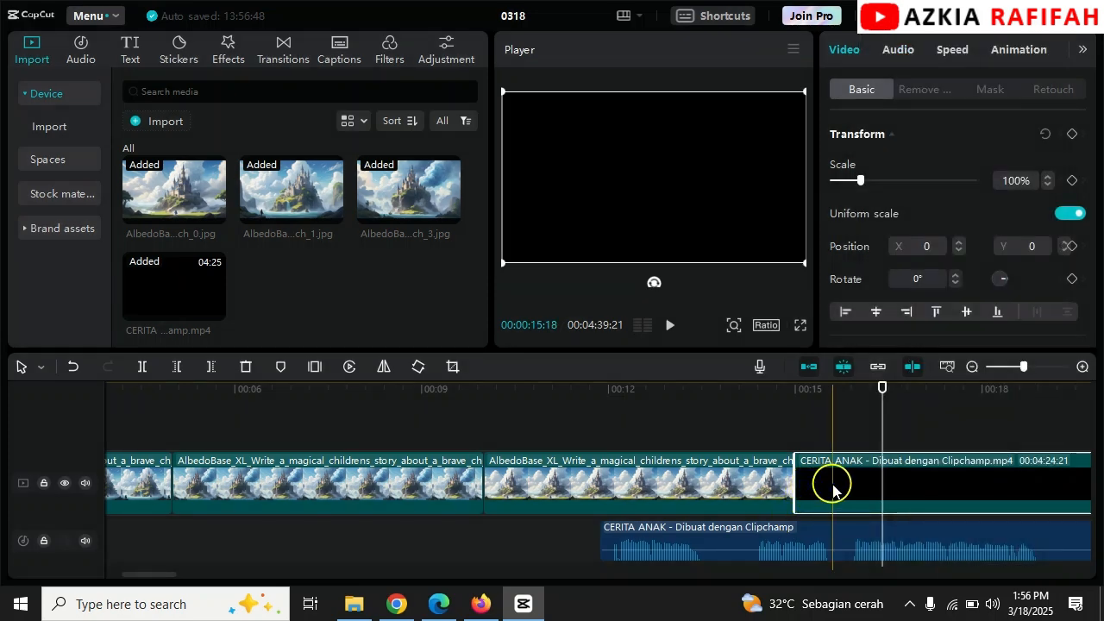
pyautogui.press('Delete')
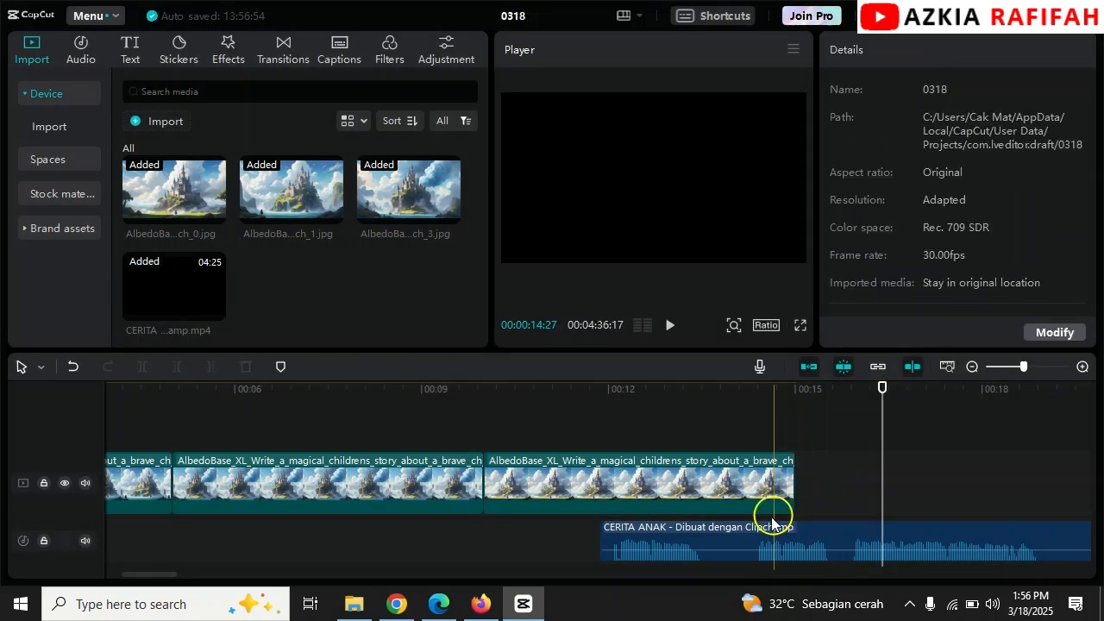
# - Move the extracted voiceover audio to the start of the timeline under the images and play the opening from 00:00
pyautogui.click(747, 527)
pyautogui.moveTo(599, 538); pyautogui.dragTo(359, 542)
pyautogui.moveTo(438, 541); pyautogui.dragTo(227, 537)
pyautogui.moveTo(234, 390); pyautogui.dragTo(133, 399)
pyautogui.click(307, 407)
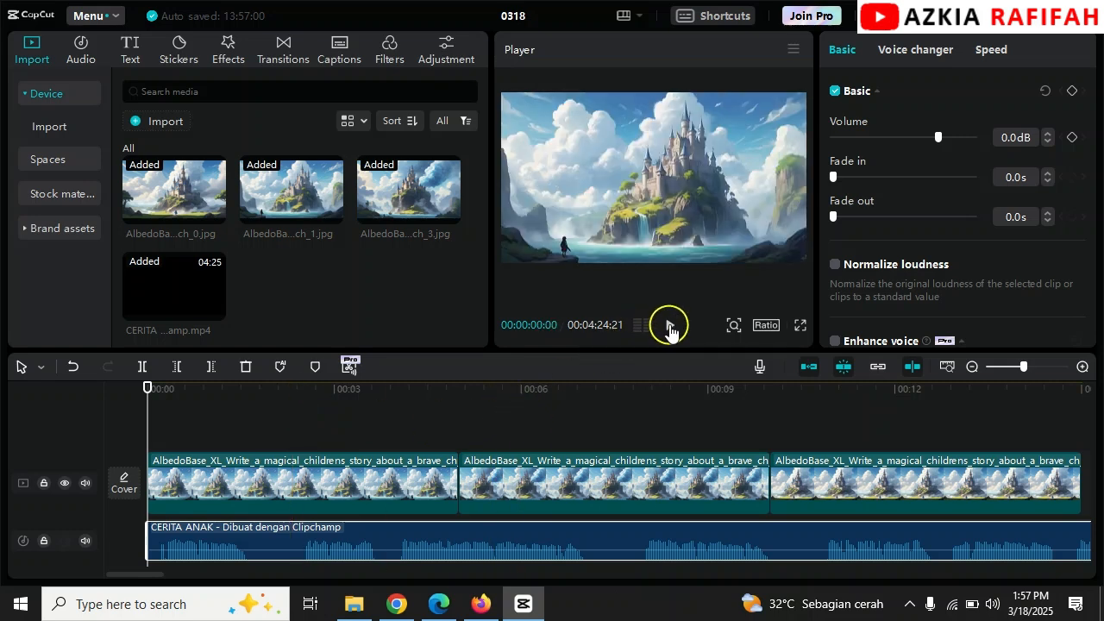
pyautogui.click(670, 327)
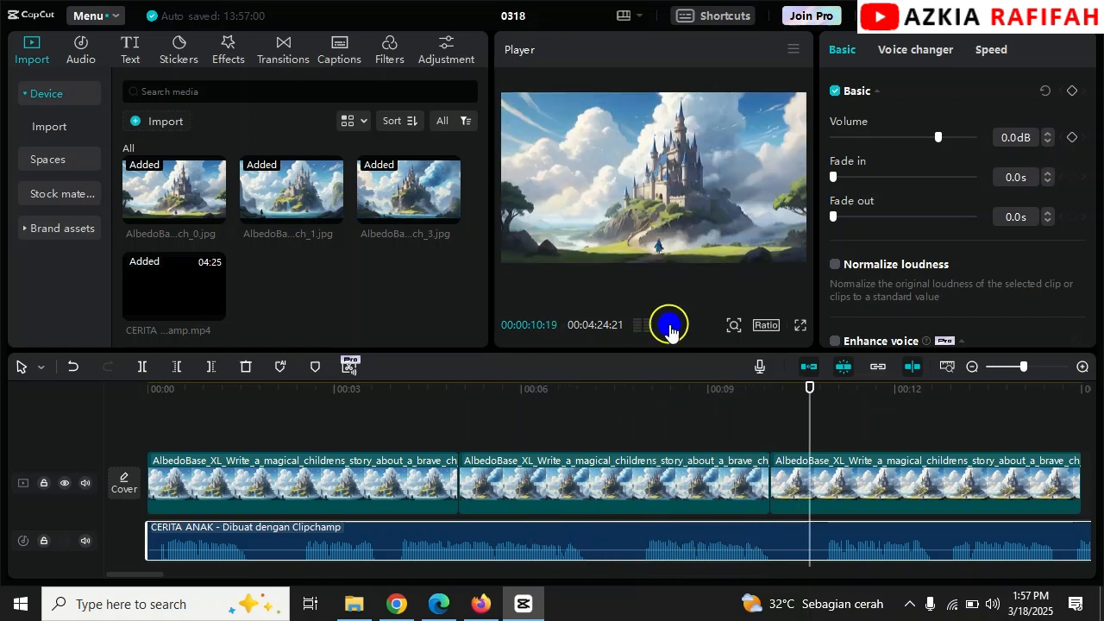
pyautogui.click(670, 327)
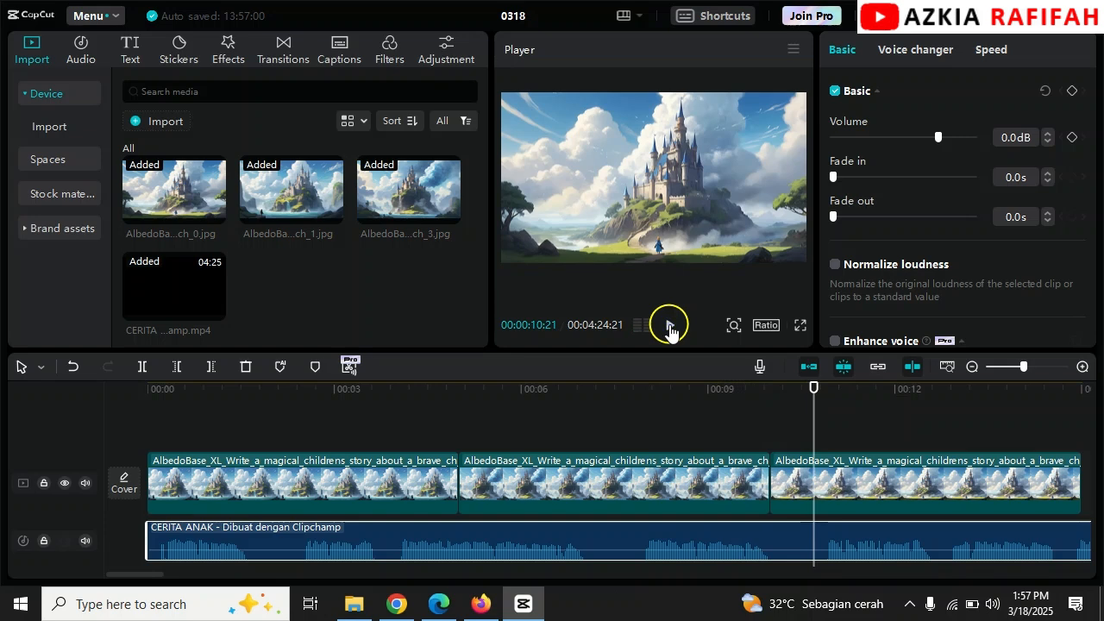